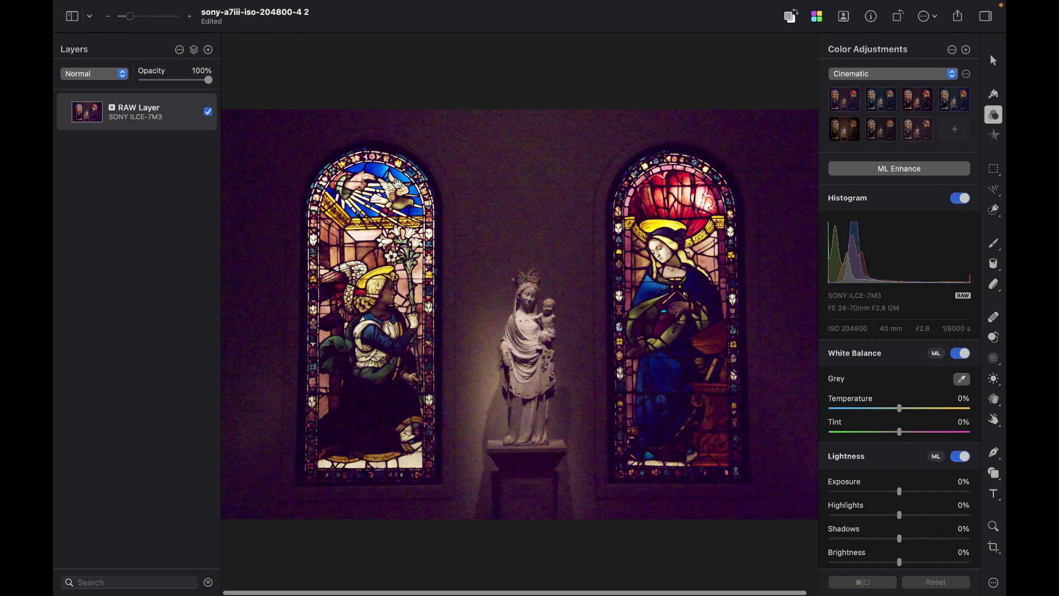
# Zoom in to inspect the grain on the statue, then zoom back out
pyautogui.press('super+equal')
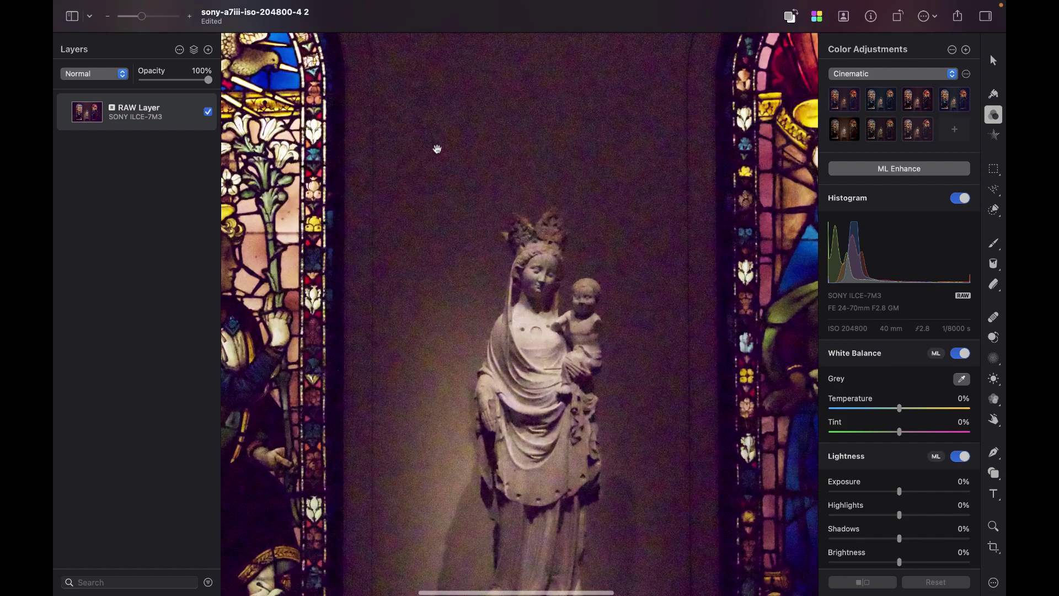
pyautogui.scroll(4, 438, 148)
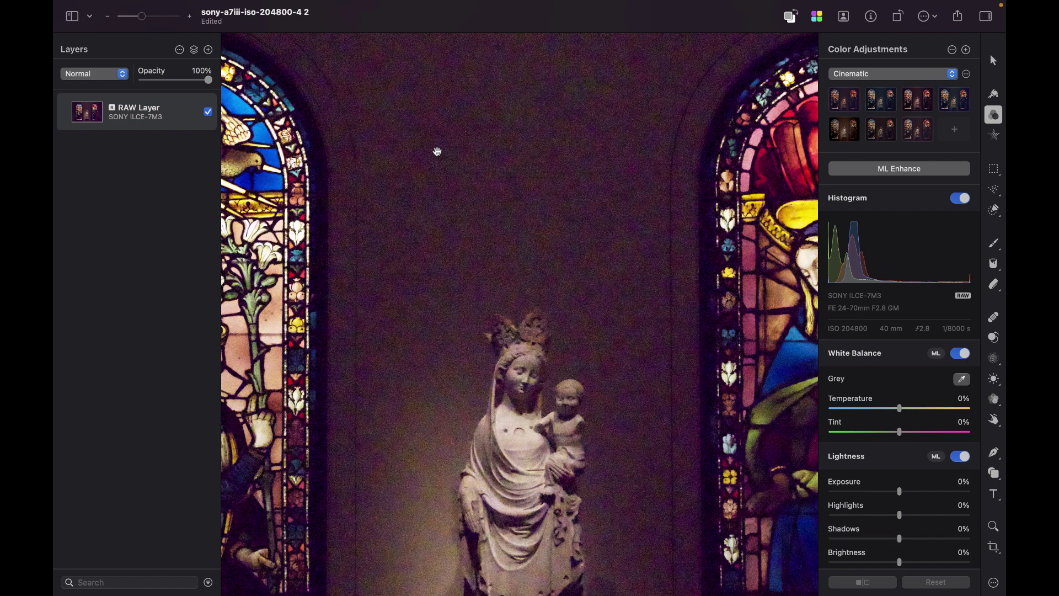
pyautogui.press('super+minus')
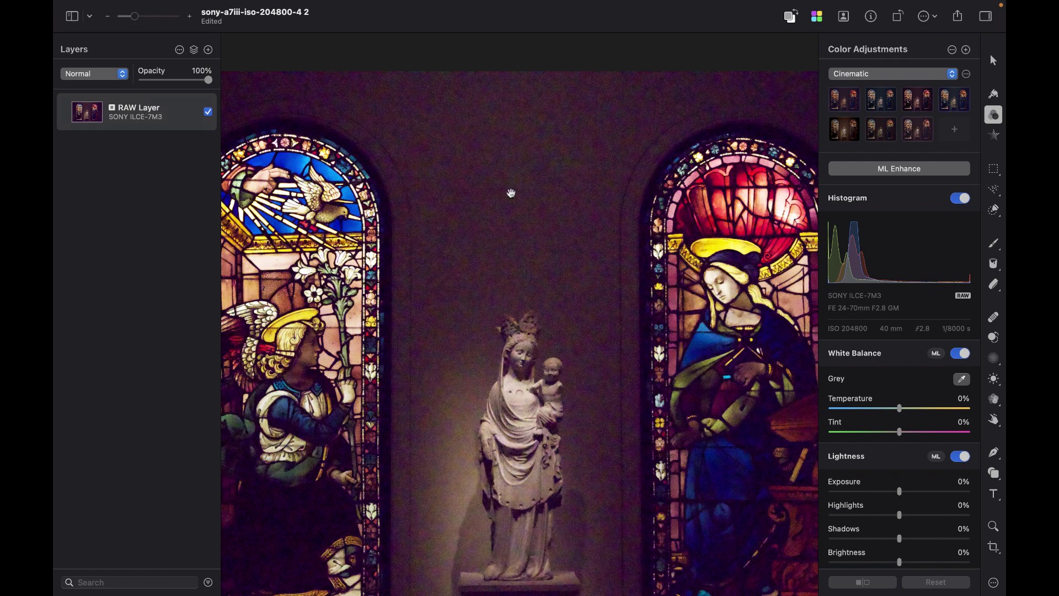
# Apply Denoise to the RAW layer, sweeping the split comparison across the statue before confirming
pyautogui.moveTo(413, 10)
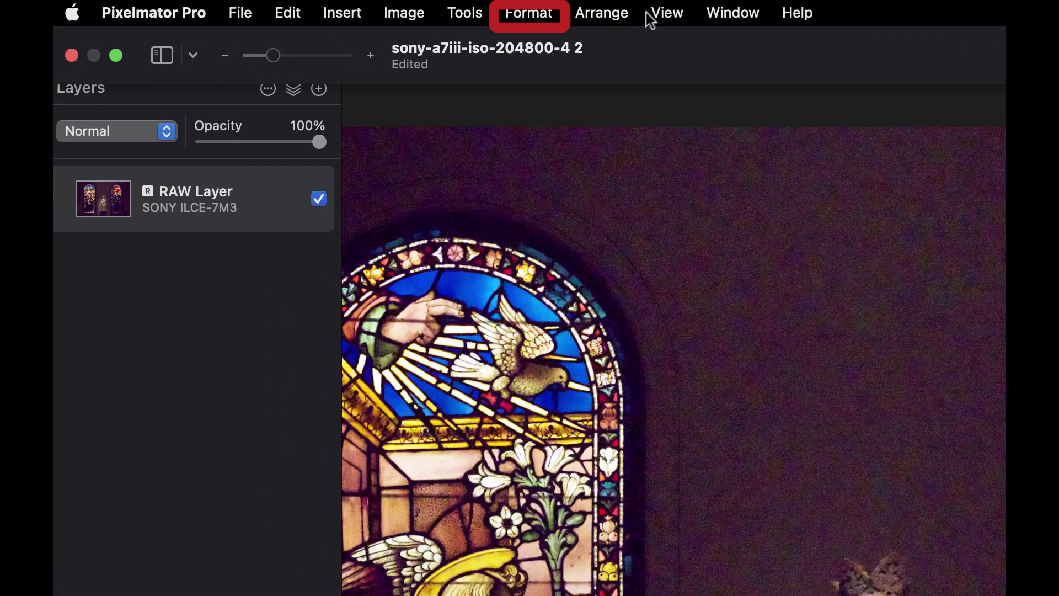
pyautogui.click(529, 12)
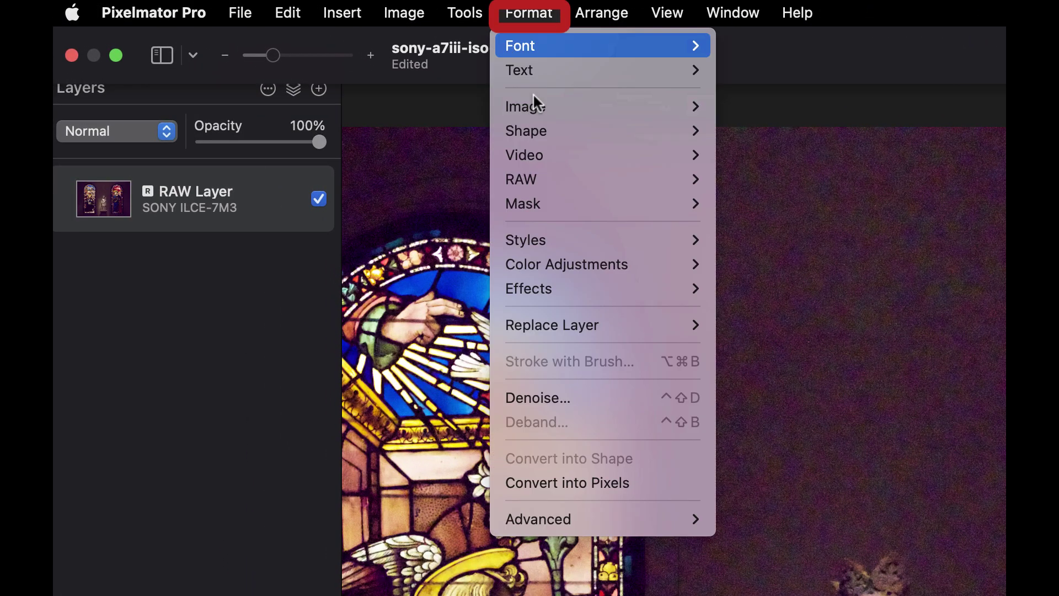
pyautogui.click(556, 398)
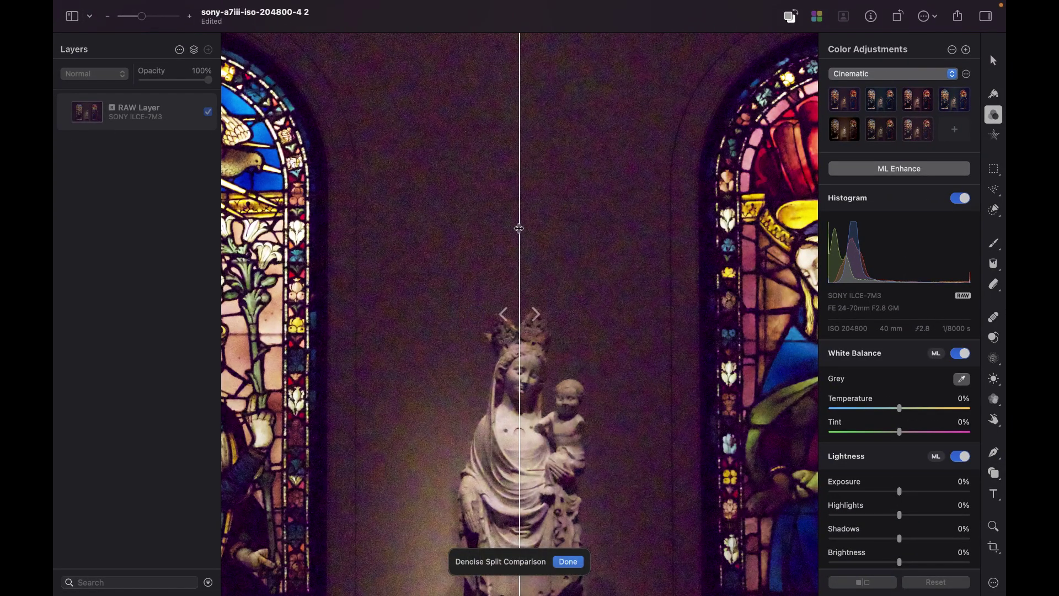
pyautogui.moveTo(519, 229); pyautogui.dragTo(560, 246)
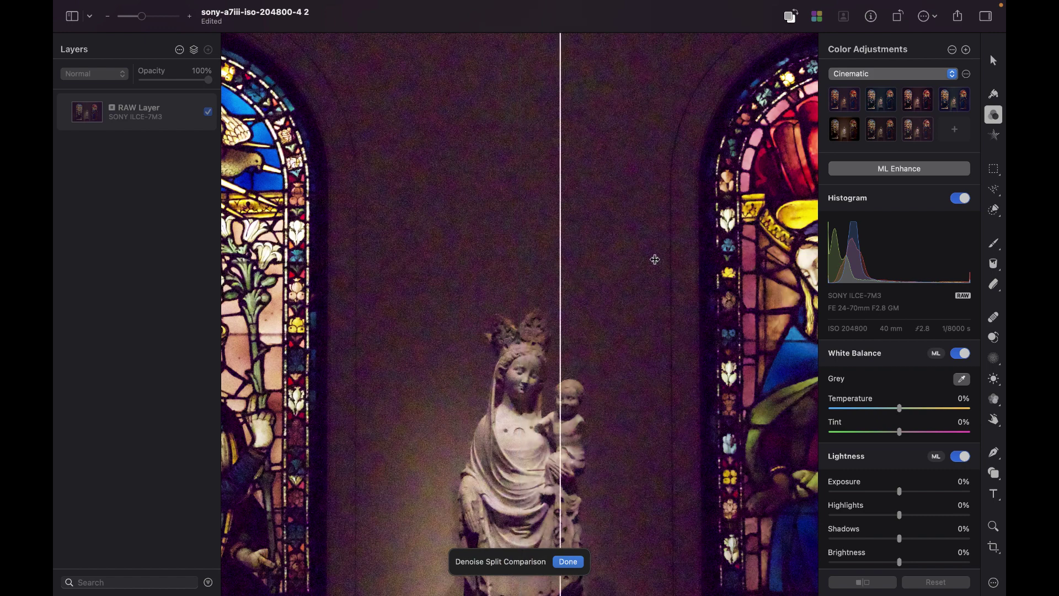
pyautogui.moveTo(654, 260); pyautogui.dragTo(526, 188)
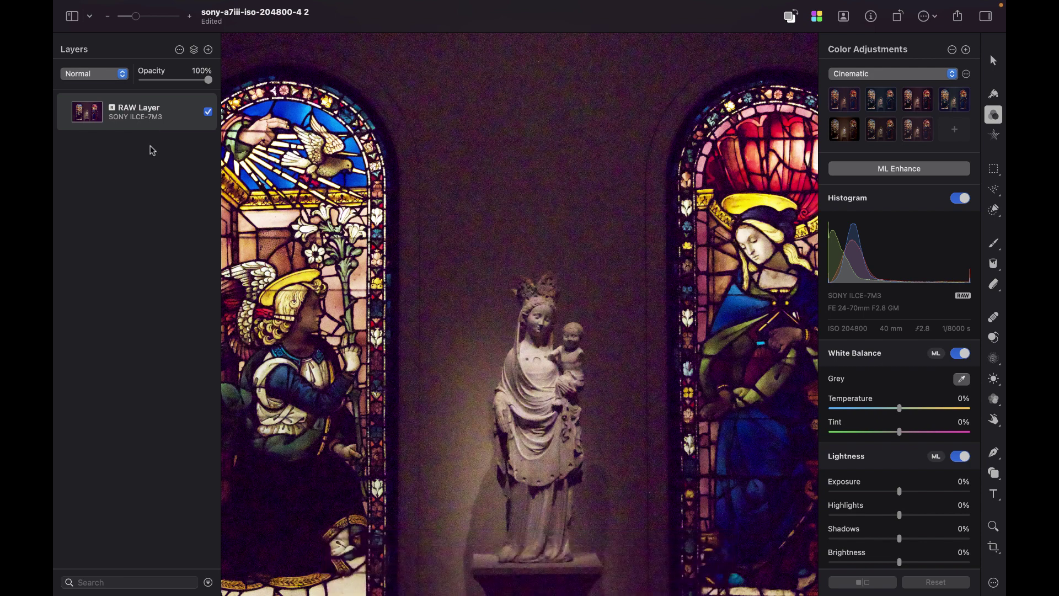
# Duplicate the RAW layer and give the copy a Gaussian blur of about 29.1 px radius
pyautogui.press('super+j')
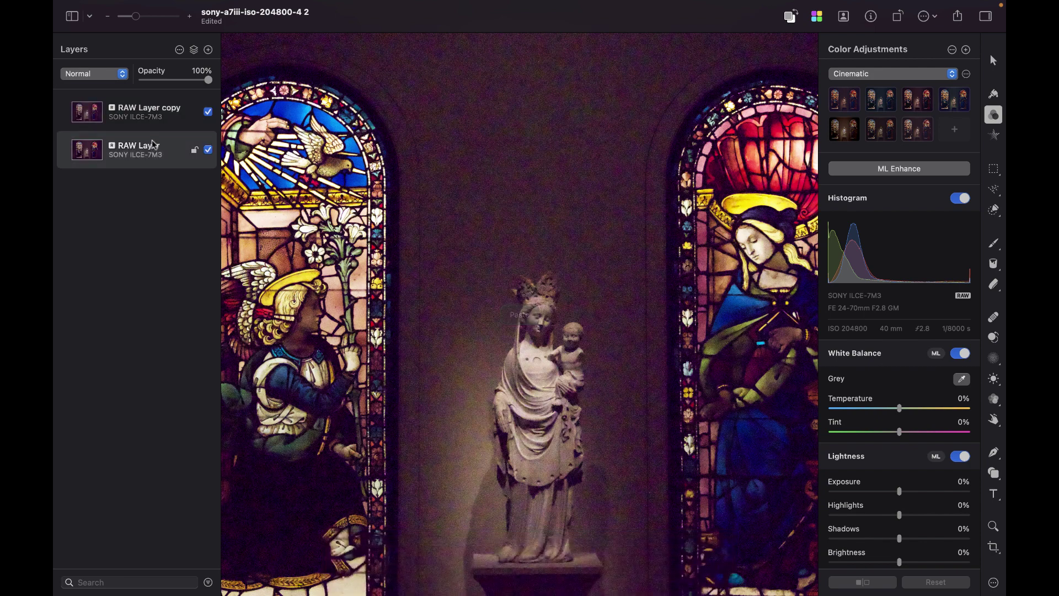
pyautogui.click(169, 124)
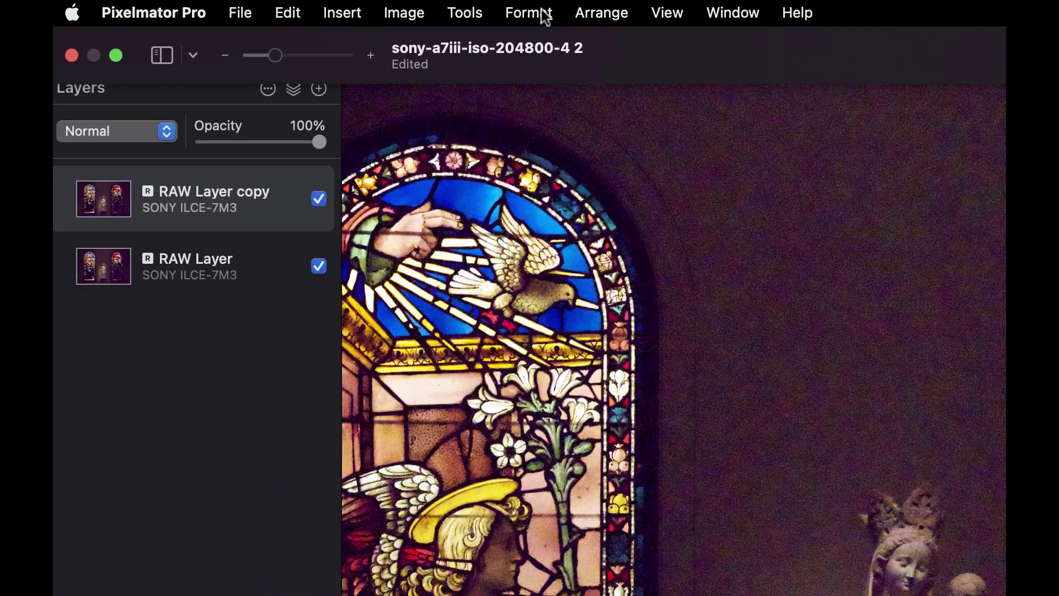
pyautogui.click(529, 13)
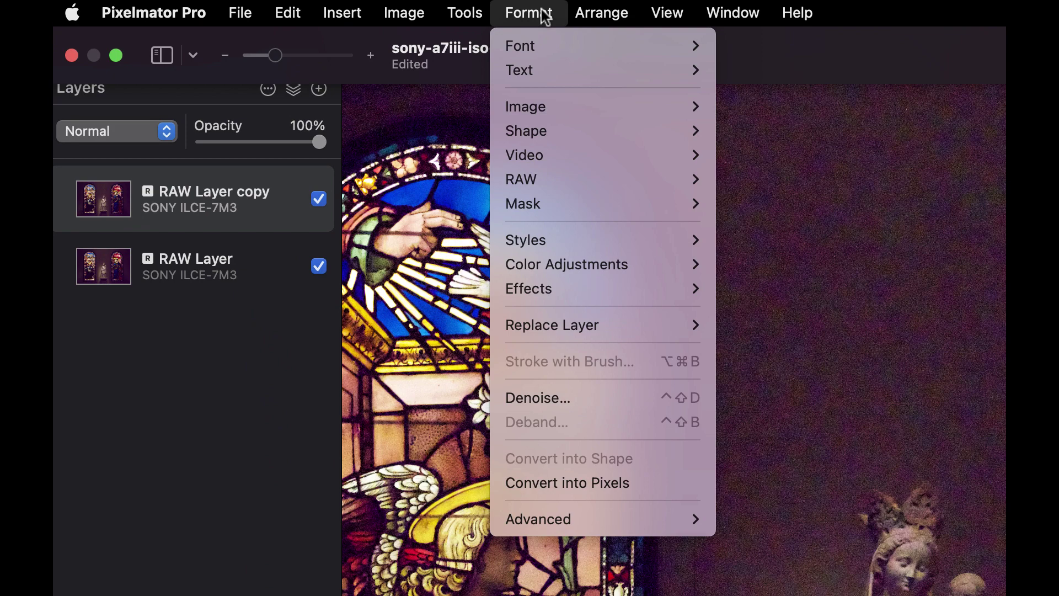
pyautogui.moveTo(586, 291)
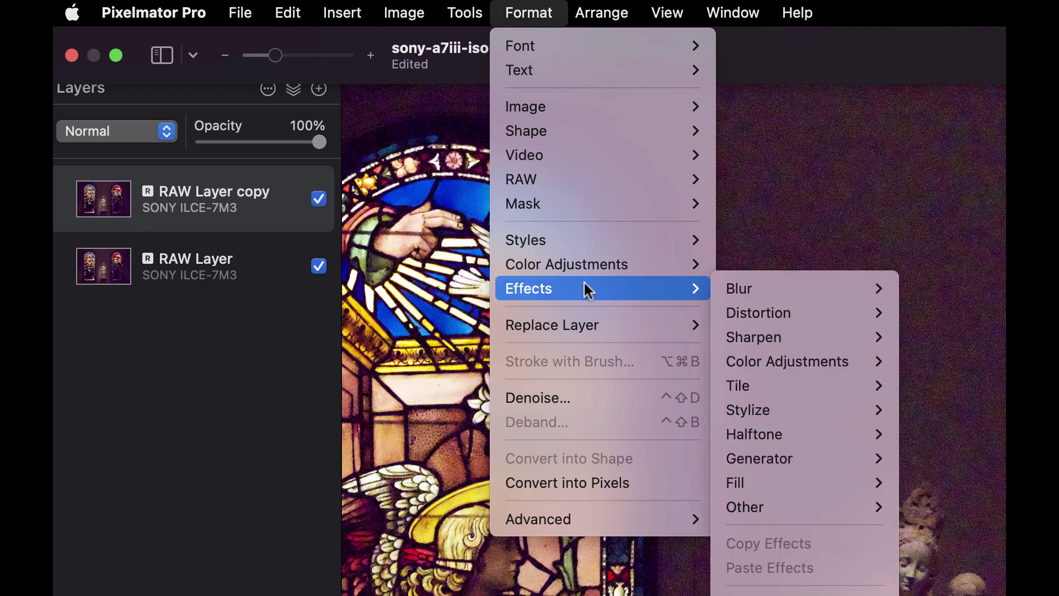
pyautogui.moveTo(735, 294)
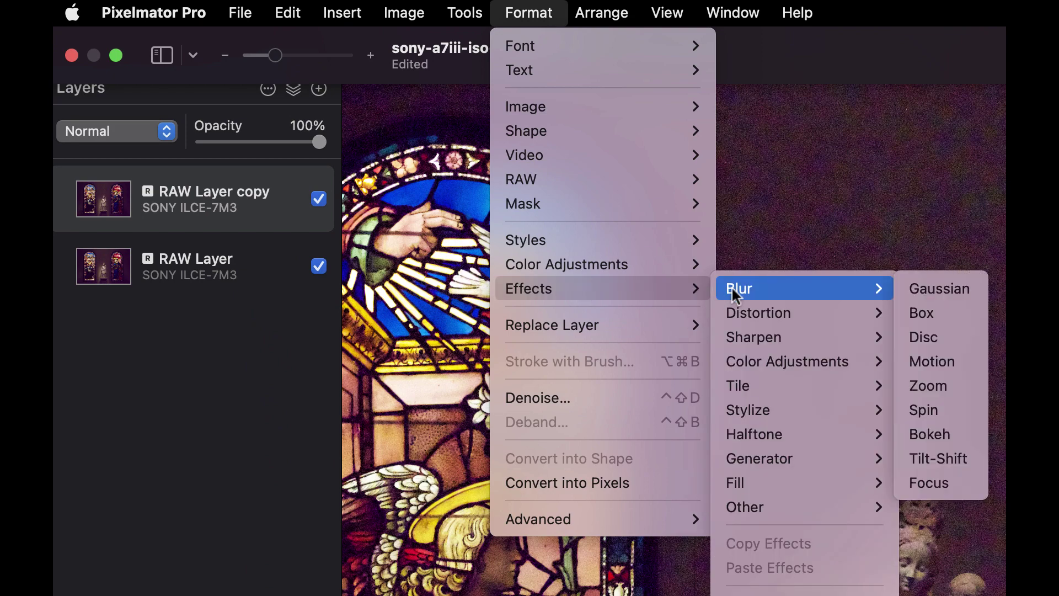
pyautogui.click(901, 290)
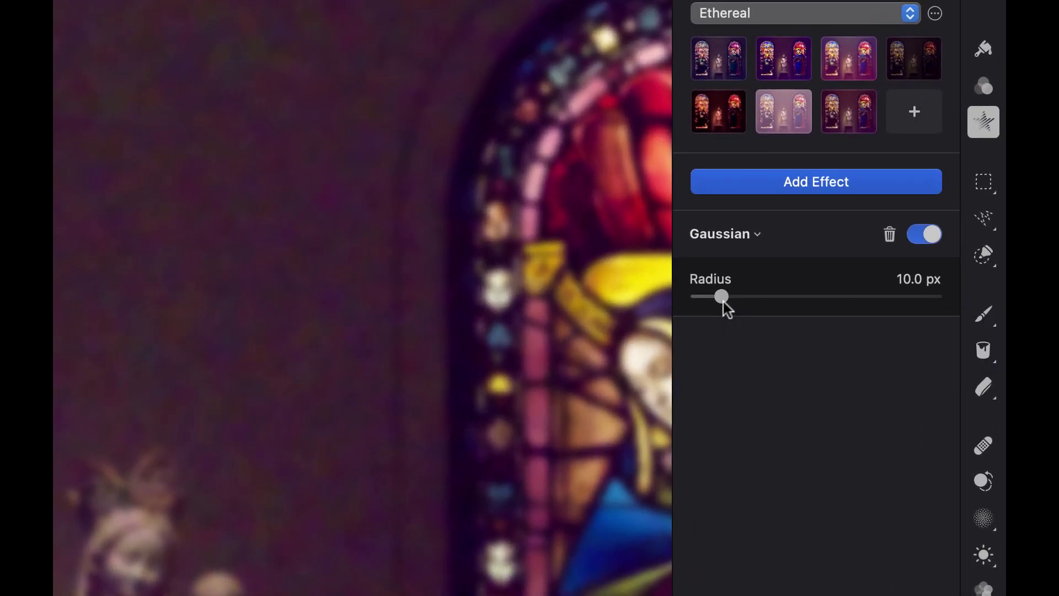
pyautogui.moveTo(848, 236); pyautogui.dragTo(884, 241)
pyautogui.moveTo(799, 294)
pyautogui.mouseDown()
pyautogui.moveTo(759, 295)
pyautogui.moveTo(780, 300)
pyautogui.mouseUp()
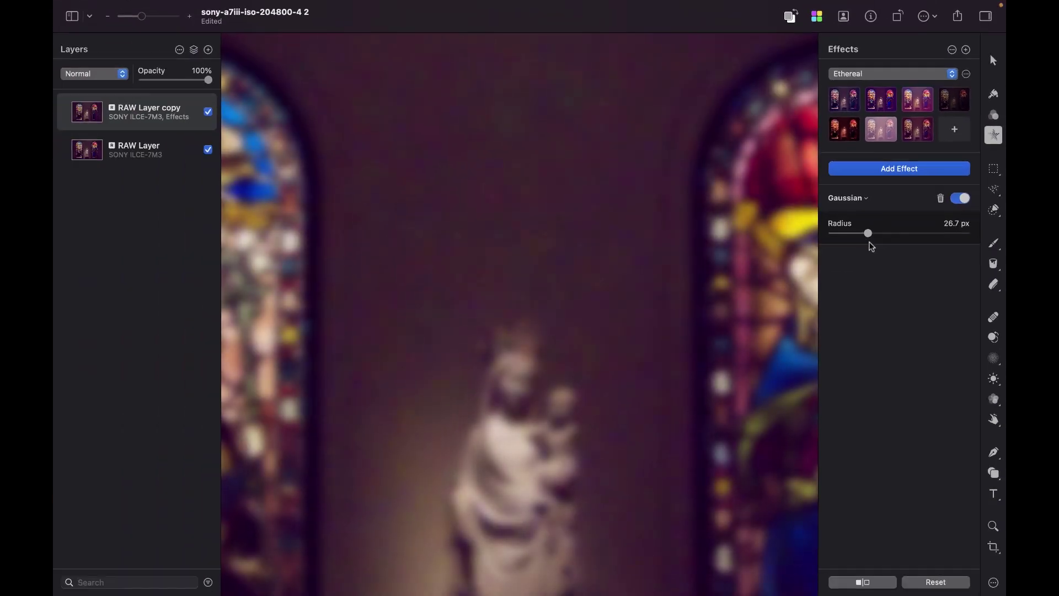
pyautogui.moveTo(873, 246)
pyautogui.mouseDown()
pyautogui.moveTo(828, 246)
pyautogui.moveTo(873, 246)
pyautogui.mouseUp()
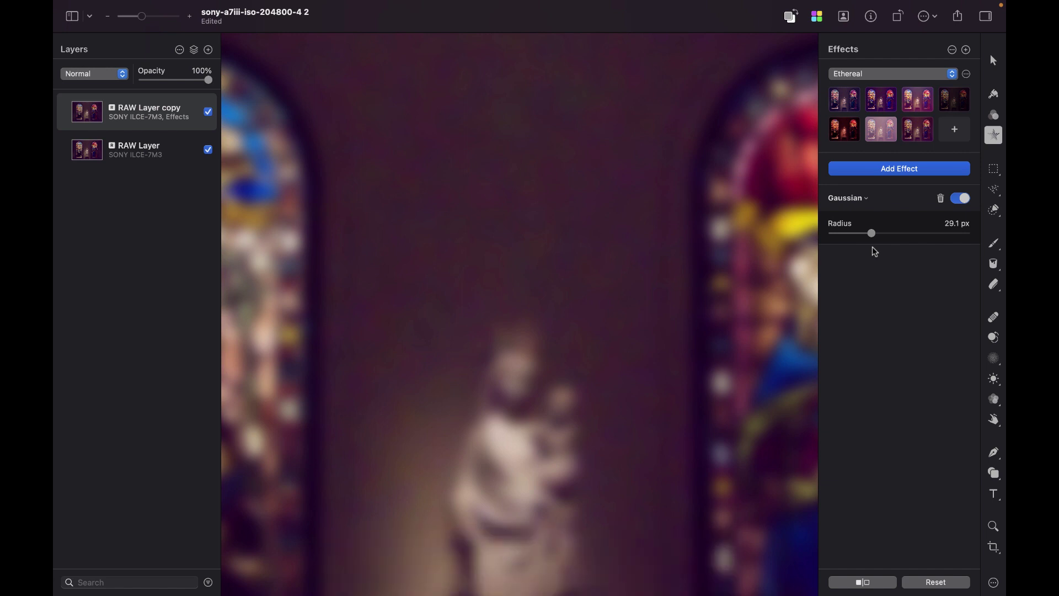
# Hide the blurred RAW Layer copy and the original RAW Layer
pyautogui.click(208, 113)
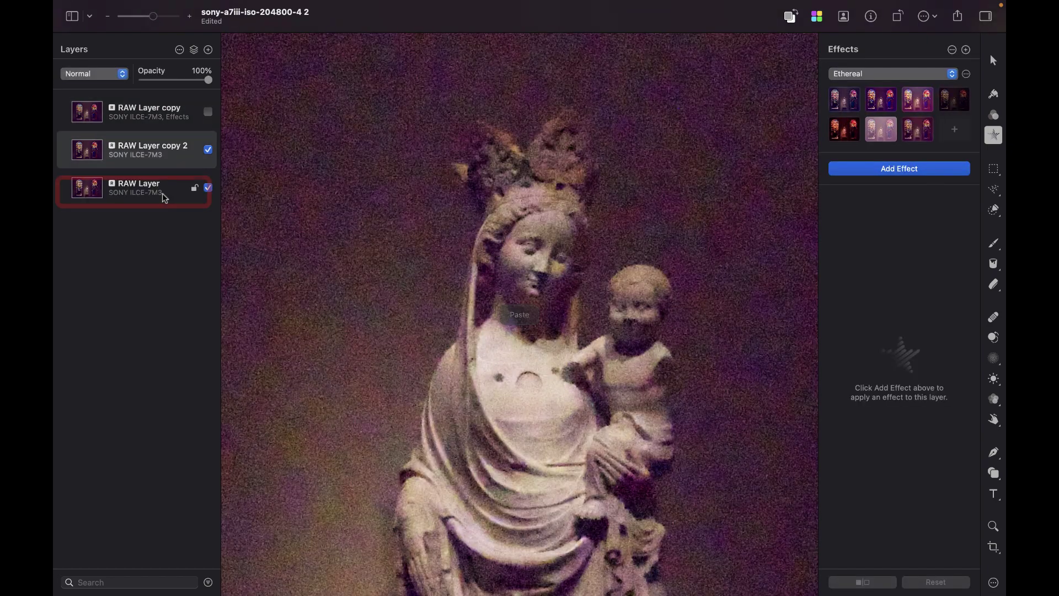
pyautogui.click(208, 189)
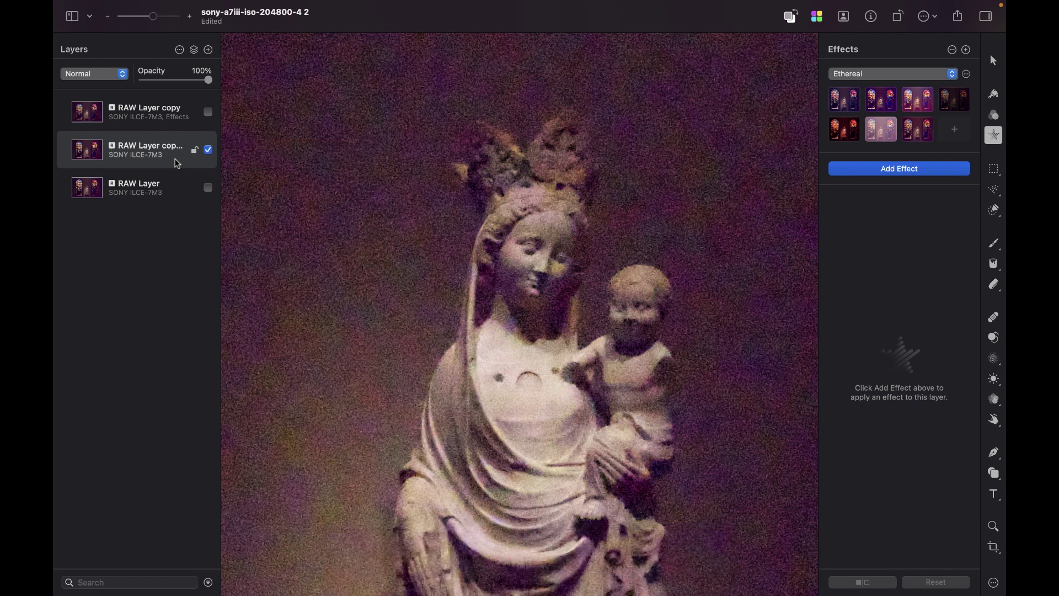
# Give RAW Layer copy 2 a slight Gaussian blur of about 1.9 px radius
pyautogui.click(320, 11)
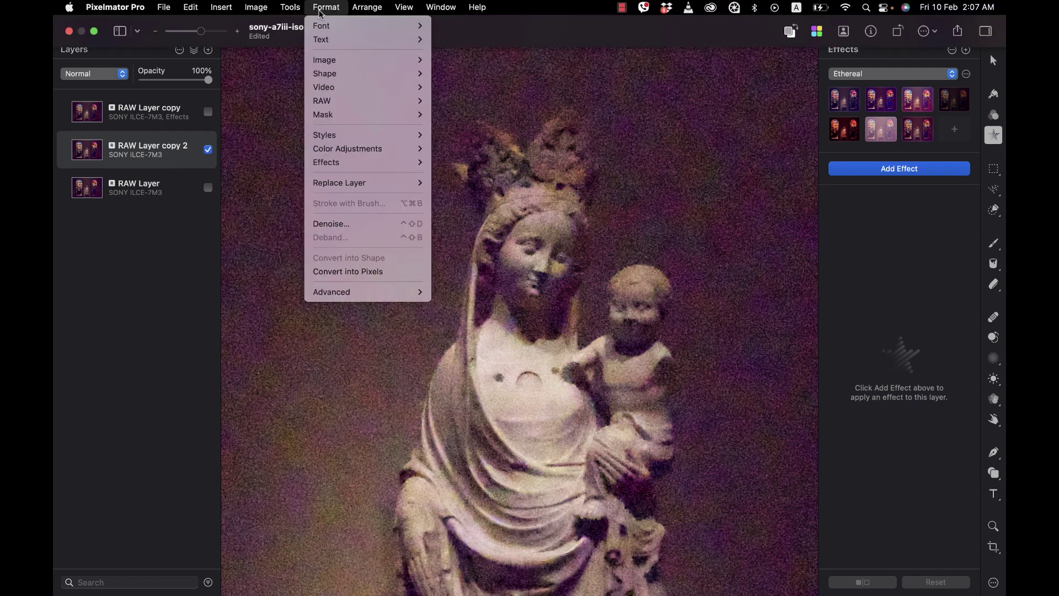
pyautogui.moveTo(340, 162)
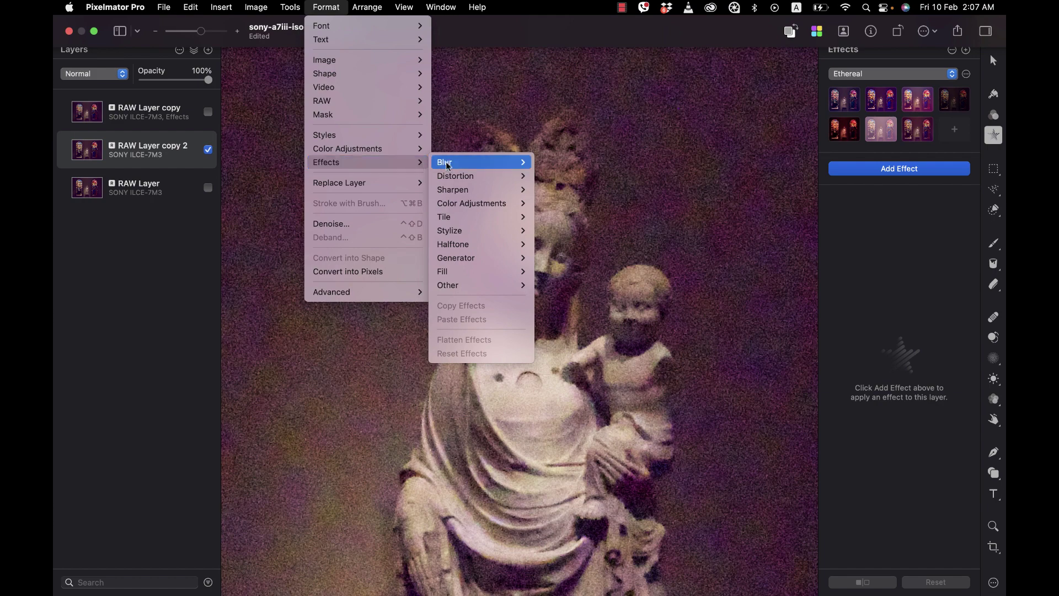
pyautogui.moveTo(474, 162)
pyautogui.click(547, 164)
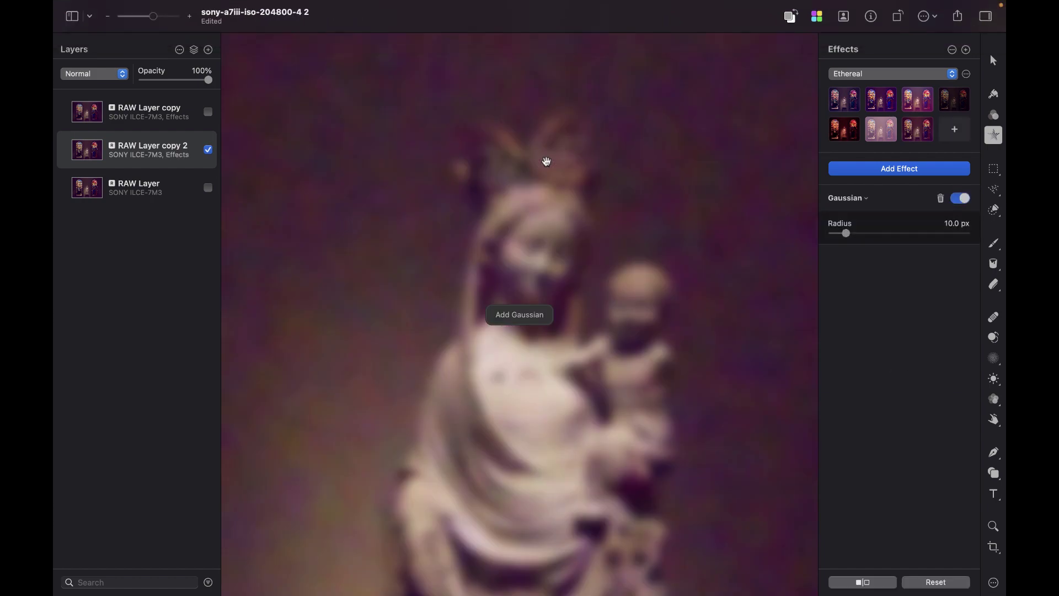
pyautogui.scroll(5, 567, 178)
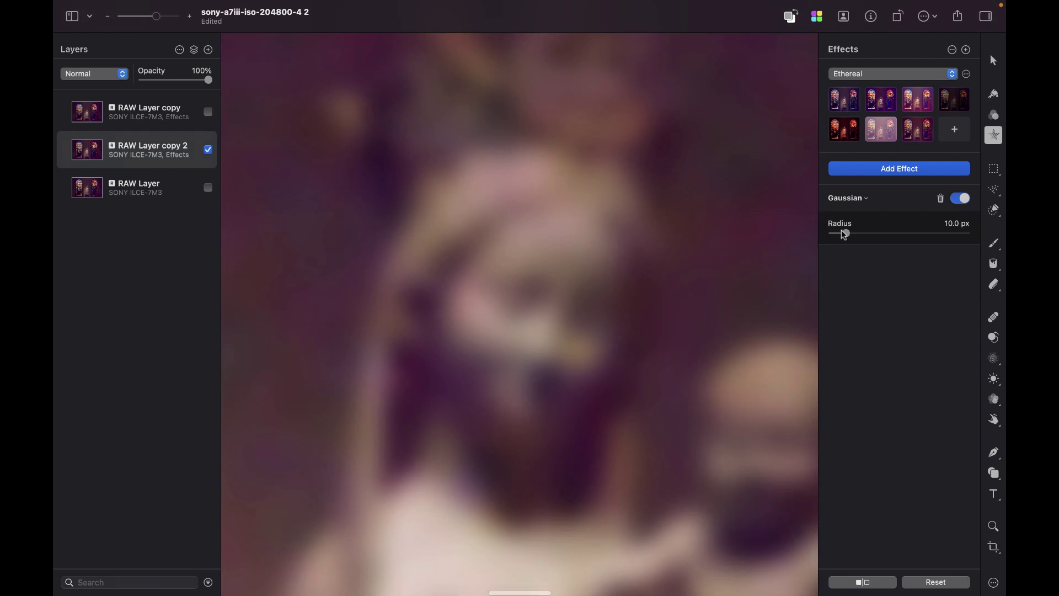
pyautogui.moveTo(848, 235); pyautogui.dragTo(829, 239)
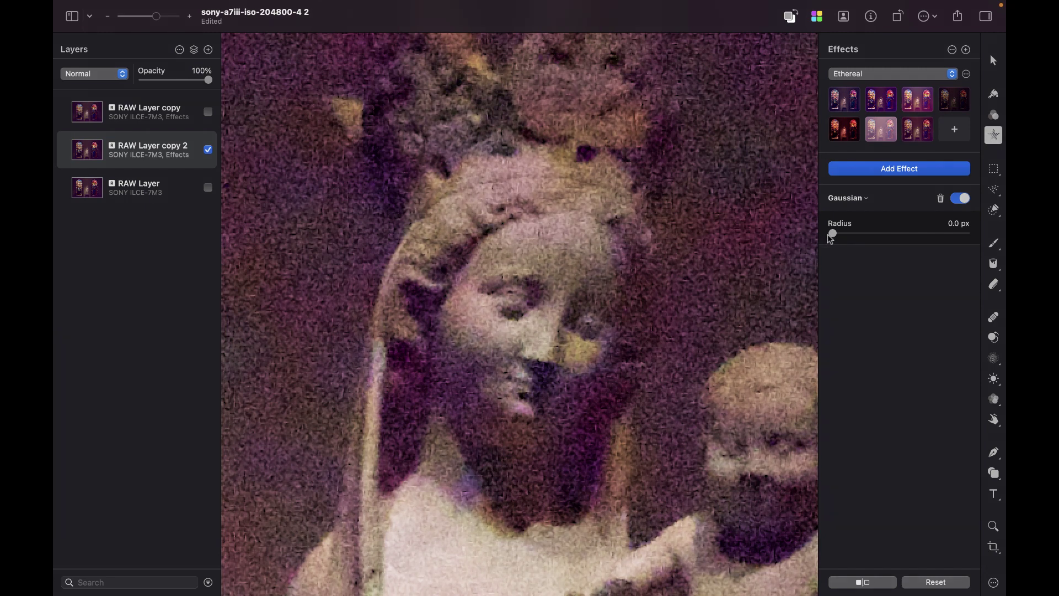
pyautogui.moveTo(834, 234); pyautogui.dragTo(833, 237)
# Fit the whole image back in the window with Cmd+0
pyautogui.press('super+0')
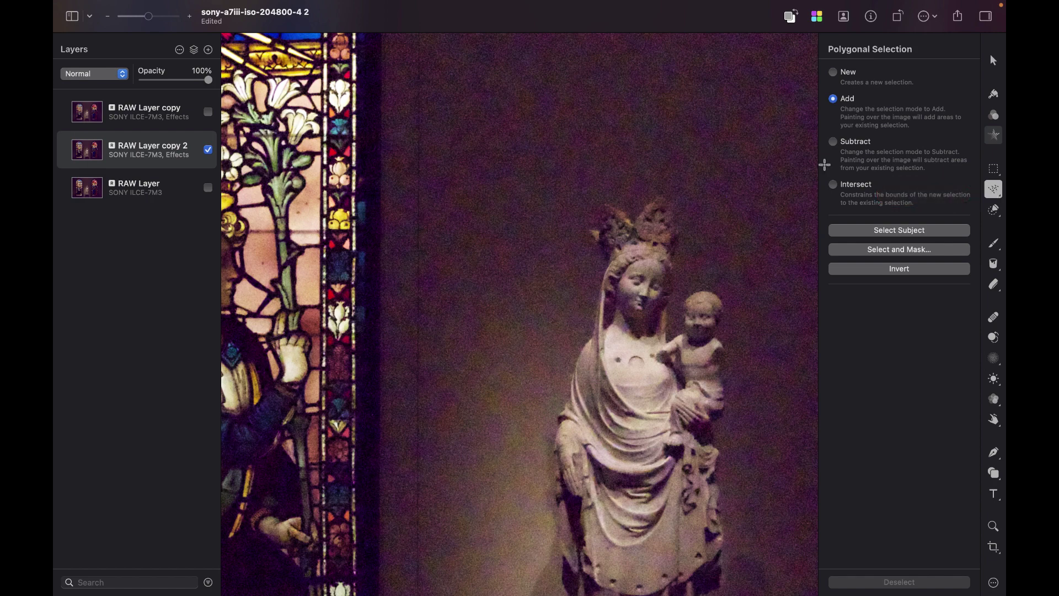
# Outline the left stained-glass window and the statue with its crown, veil and pedestal
pyautogui.scroll(-6, 390, 196)
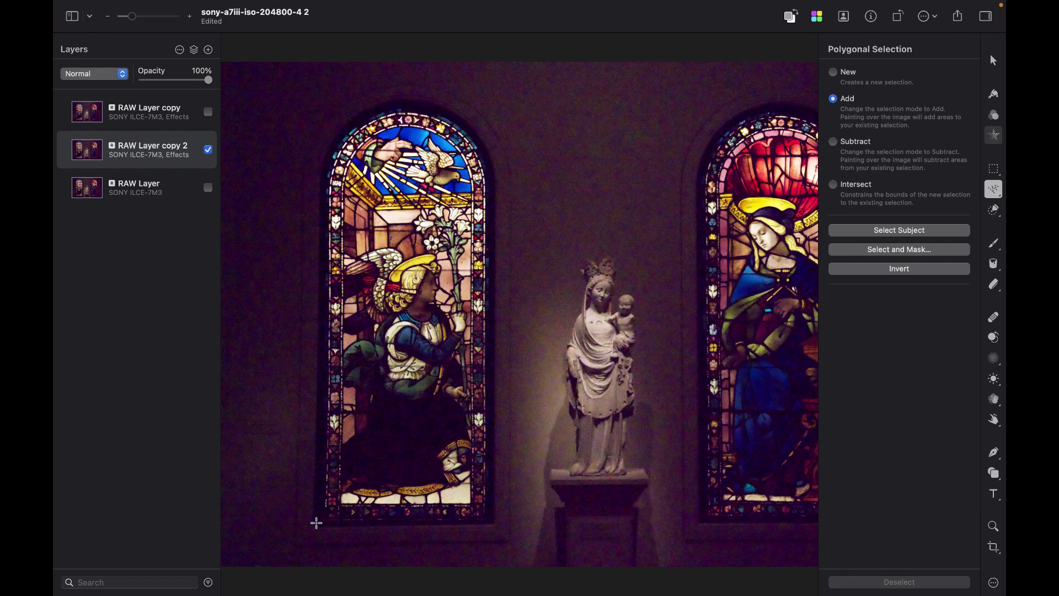
pyautogui.moveTo(316, 523)
pyautogui.mouseDown()
pyautogui.moveTo(320, 193)
pyautogui.moveTo(345, 127)
pyautogui.moveTo(387, 102)
pyautogui.moveTo(436, 105)
pyautogui.moveTo(489, 147)
pyautogui.moveTo(496, 245)
pyautogui.moveTo(350, 525)
pyautogui.mouseUp()
pyautogui.scroll(3, 551, 331)
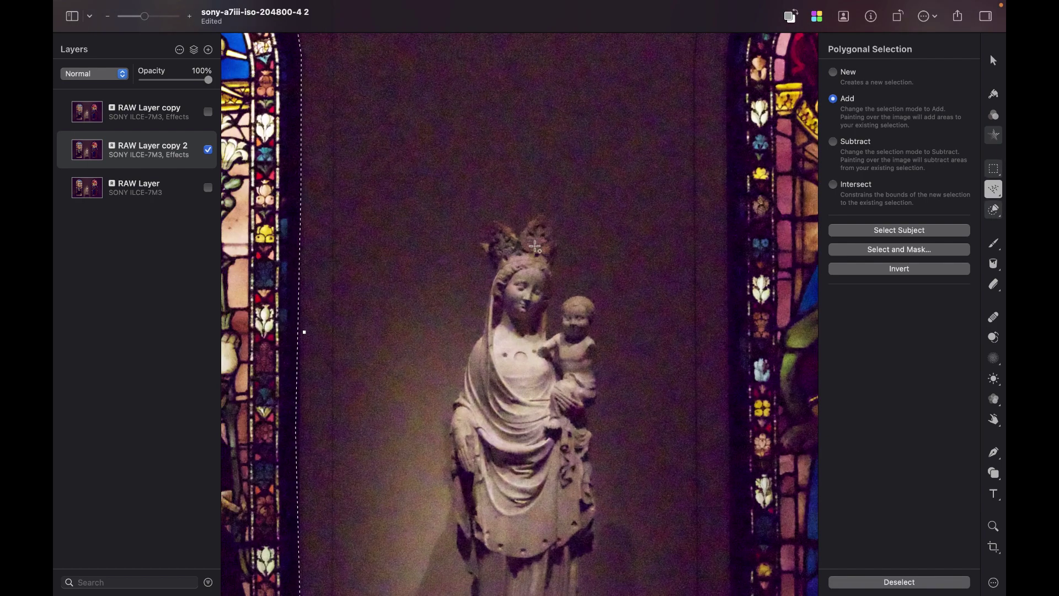
pyautogui.moveTo(519, 229)
pyautogui.mouseDown()
pyautogui.moveTo(497, 216)
pyautogui.moveTo(479, 242)
pyautogui.moveTo(487, 323)
pyautogui.moveTo(453, 404)
pyautogui.moveTo(450, 453)
pyautogui.moveTo(468, 519)
pyautogui.moveTo(481, 443)
pyautogui.moveTo(492, 524)
pyautogui.moveTo(518, 510)
pyautogui.moveTo(467, 518)
pyautogui.moveTo(459, 544)
pyautogui.moveTo(467, 533)
pyautogui.moveTo(479, 566)
pyautogui.moveTo(499, 481)
pyautogui.moveTo(634, 468)
pyautogui.moveTo(645, 557)
pyautogui.moveTo(644, 447)
pyautogui.moveTo(672, 365)
pyautogui.moveTo(629, 341)
pyautogui.moveTo(644, 96)
pyautogui.moveTo(614, 133)
pyautogui.moveTo(612, 70)
pyautogui.moveTo(581, 66)
pyautogui.moveTo(584, 88)
pyautogui.moveTo(557, 111)
pyautogui.moveTo(550, 72)
pyautogui.mouseUp()
pyautogui.scroll(-5, 469, 497)
pyautogui.scroll(-5, 461, 543)
pyautogui.scroll(3, 640, 182)
pyautogui.scroll(3, 571, 41)
pyautogui.click(550, 72)
# Add the right stained-glass window, tracing its arch and edges, to the selection
pyautogui.hscroll(5, 626, 213)
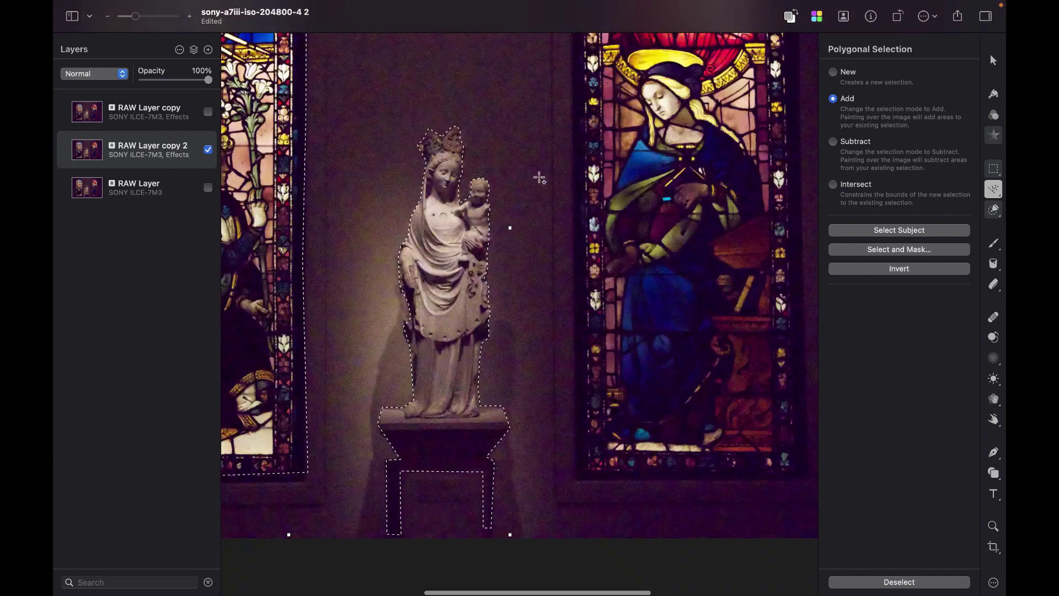
pyautogui.scroll(5, 539, 178)
pyautogui.click(553, 176)
pyautogui.click(598, 94)
pyautogui.moveTo(628, 78)
pyautogui.mouseDown()
pyautogui.moveTo(755, 117)
pyautogui.moveTo(770, 189)
pyautogui.moveTo(772, 525)
pyautogui.moveTo(545, 523)
pyautogui.mouseUp()
pyautogui.scroll(-4, 717, 99)
pyautogui.scroll(-5, 647, 495)
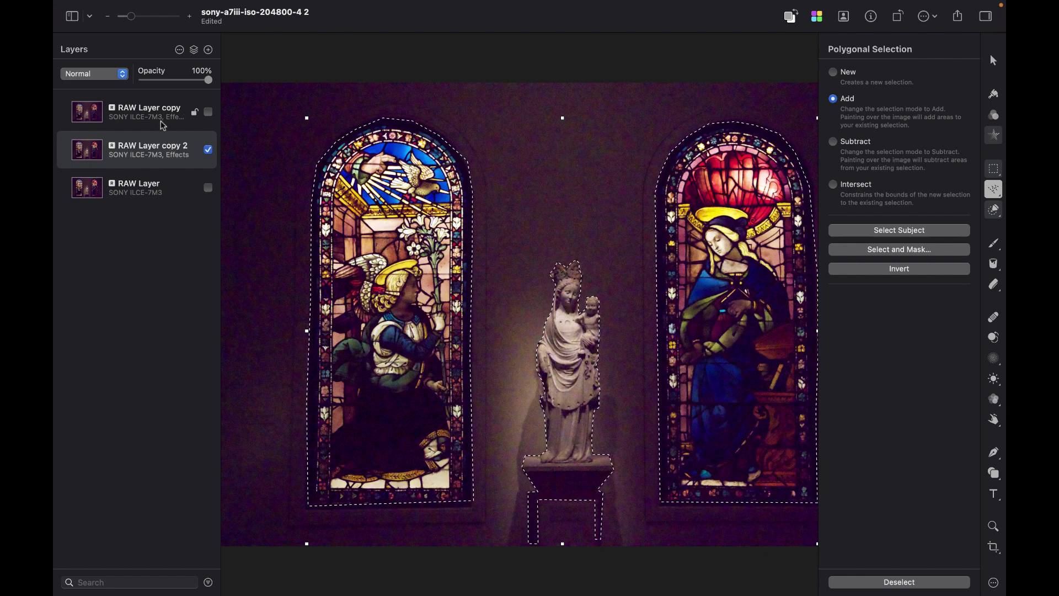
# Add a mask to RAW Layer copy from the windows-and-statue selection
pyautogui.click(161, 114)
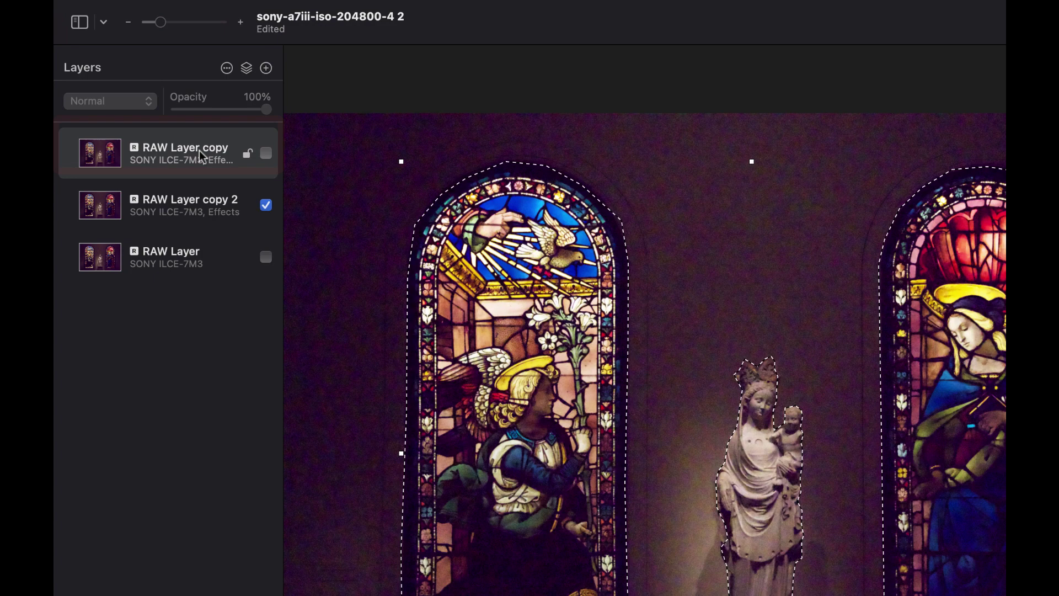
pyautogui.rightClick(200, 150)
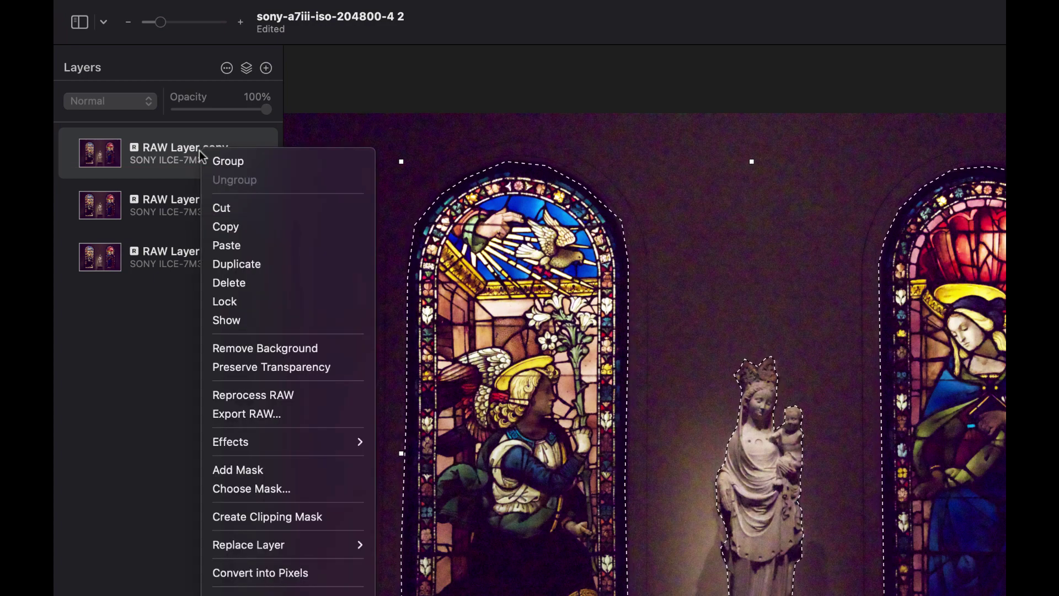
pyautogui.click(226, 470)
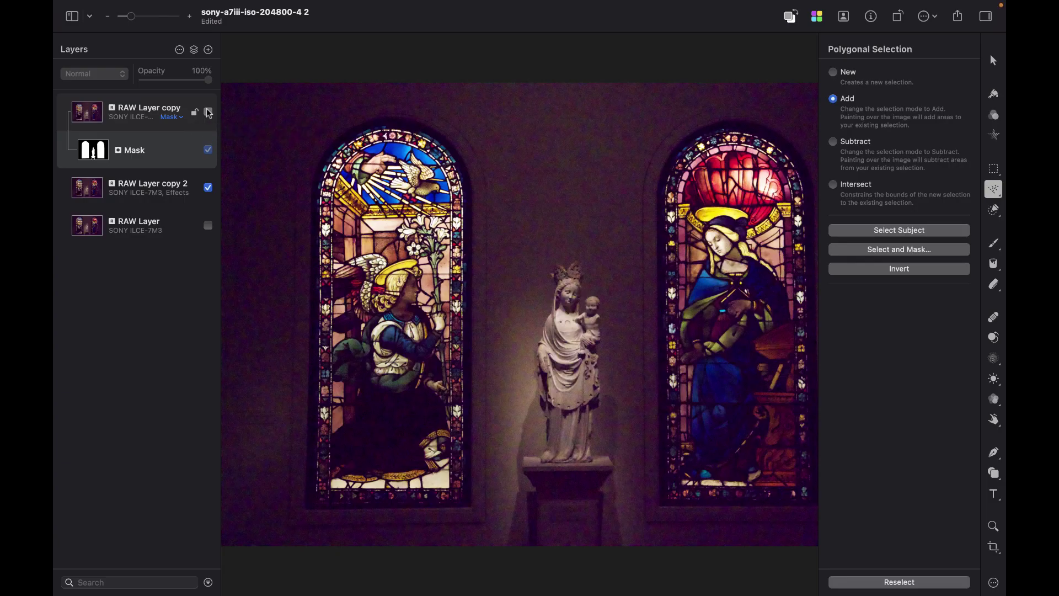
# Show RAW Layer copy and invert its mask so only the background is blurred
pyautogui.click(266, 153)
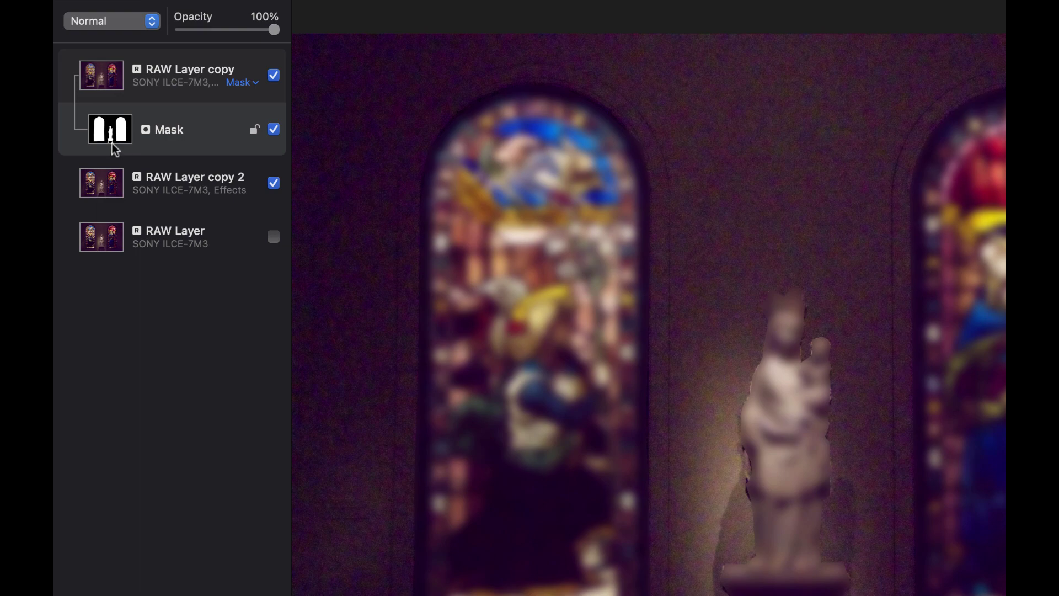
pyautogui.press('super+i')
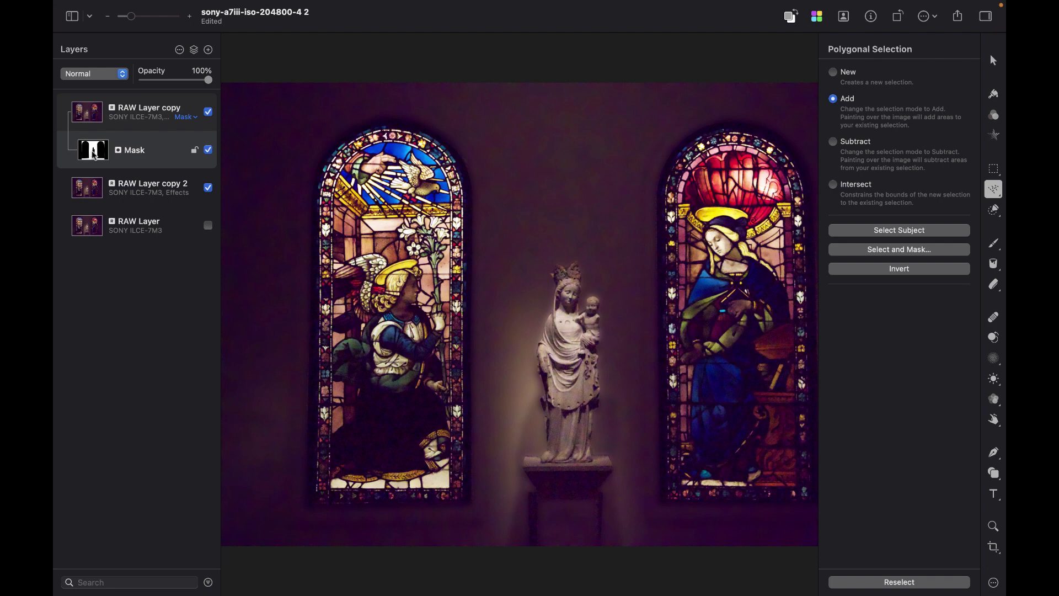
# Zoom in on the statue and toggle the blurred copy on and off, leaving it hidden
pyautogui.press('super+equal')
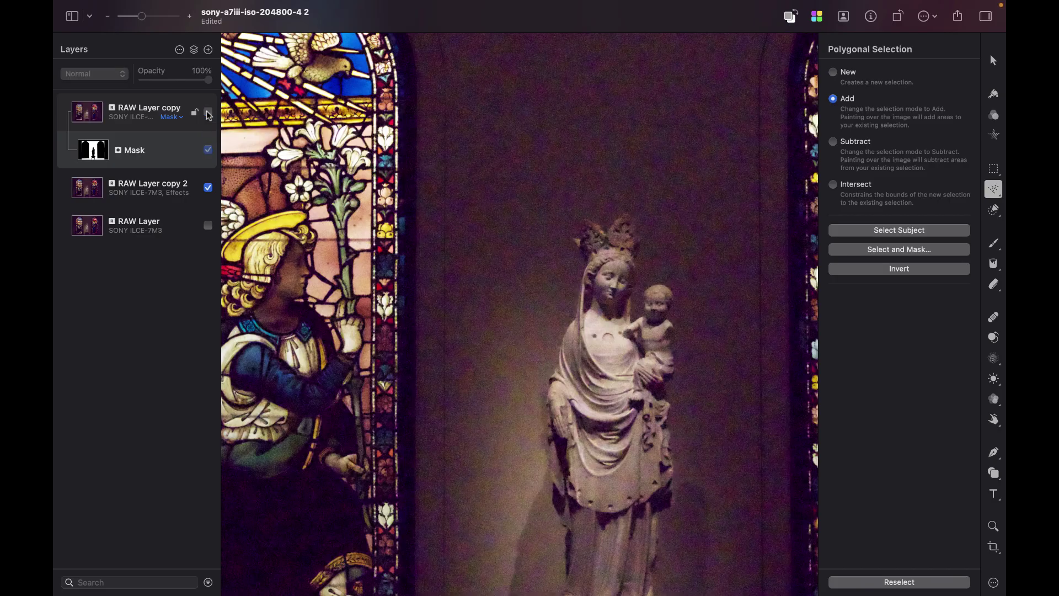
pyautogui.click(208, 113)
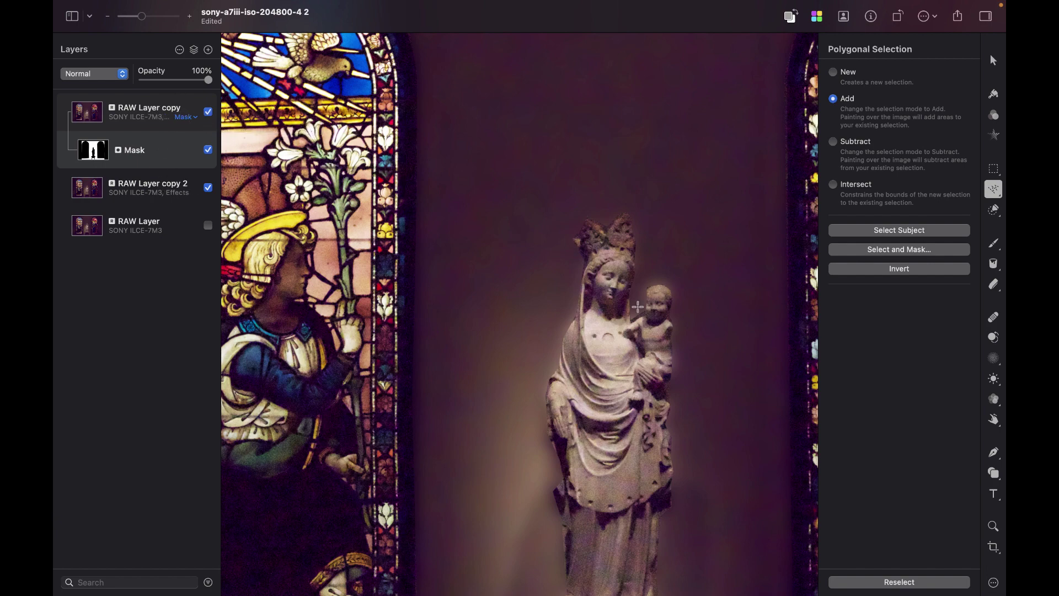
pyautogui.scroll(2, 241, 120)
pyautogui.click(209, 111)
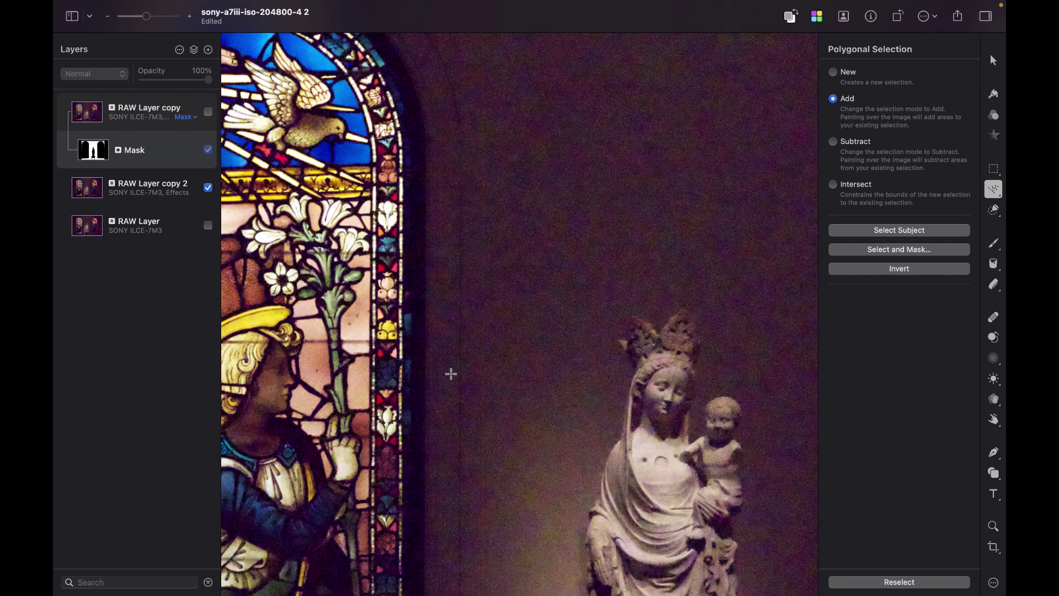
pyautogui.click(209, 112)
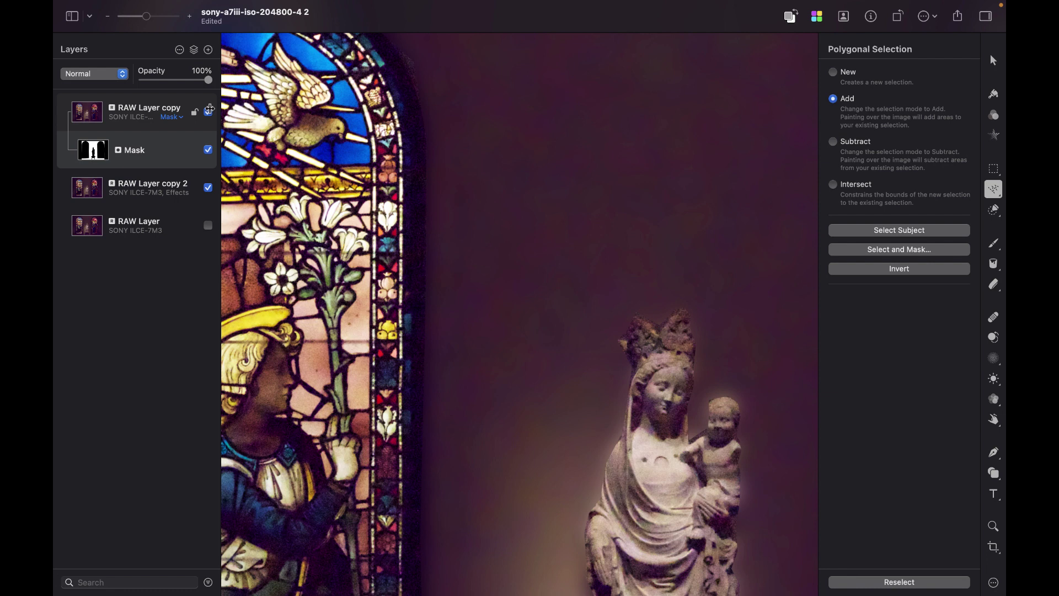
pyautogui.click(209, 112)
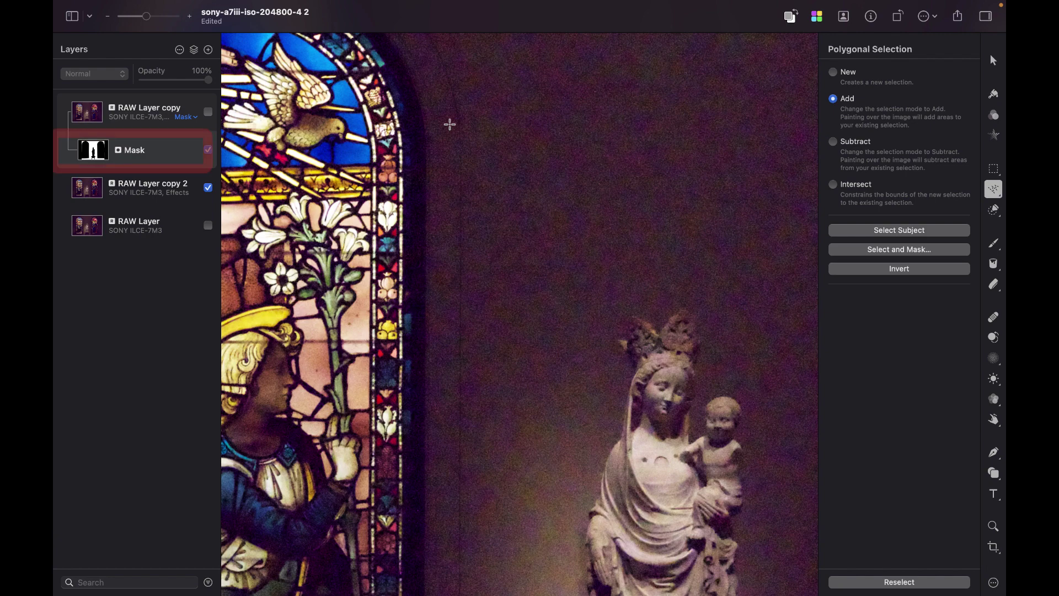
# In Refine Mask, shrink the brush to 25% and paint bands around both stained-glass windows
pyautogui.rightClick(154, 153)
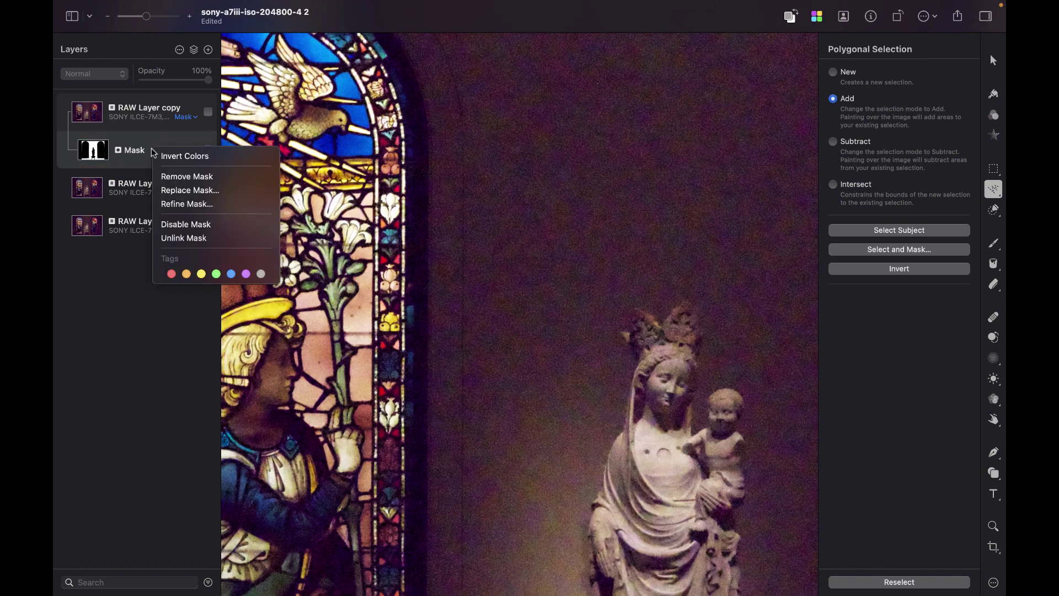
pyautogui.click(172, 204)
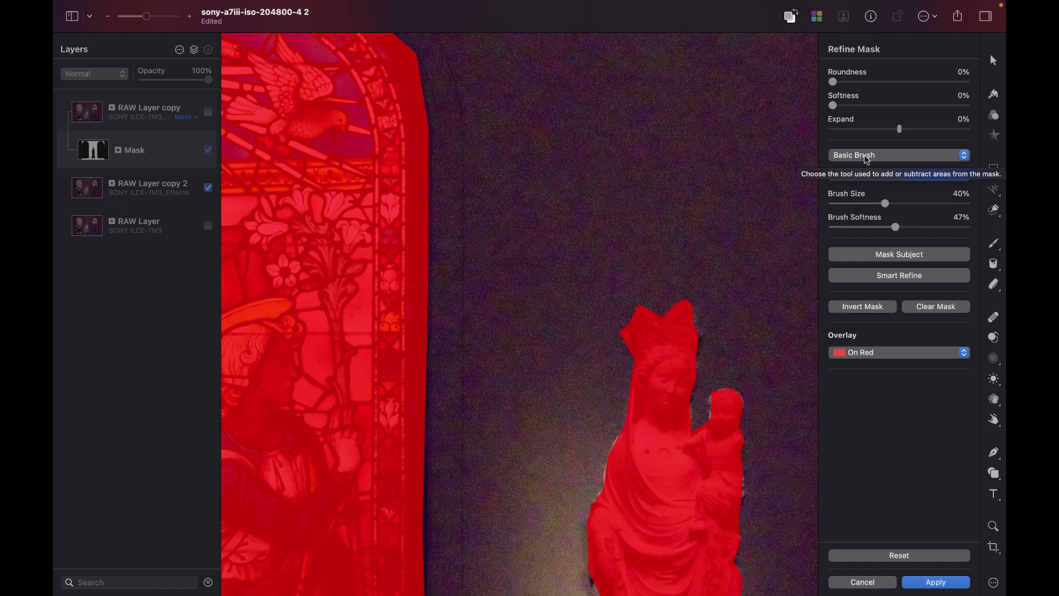
pyautogui.press('[')
pyautogui.press('[')
pyautogui.press('[')
pyautogui.moveTo(466, 537); pyautogui.dragTo(454, 69)
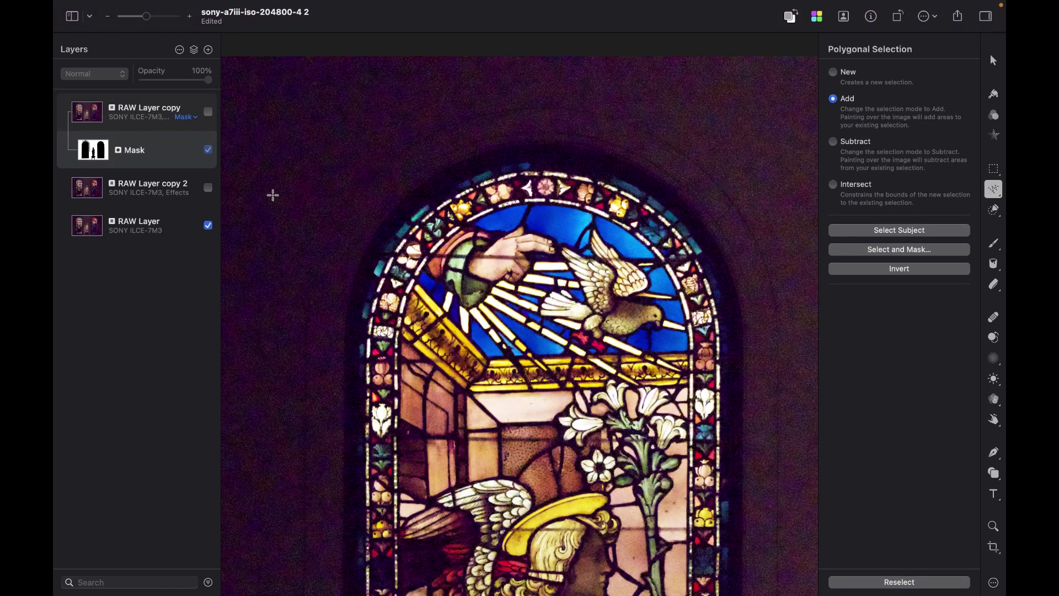
pyautogui.rightClick(153, 149)
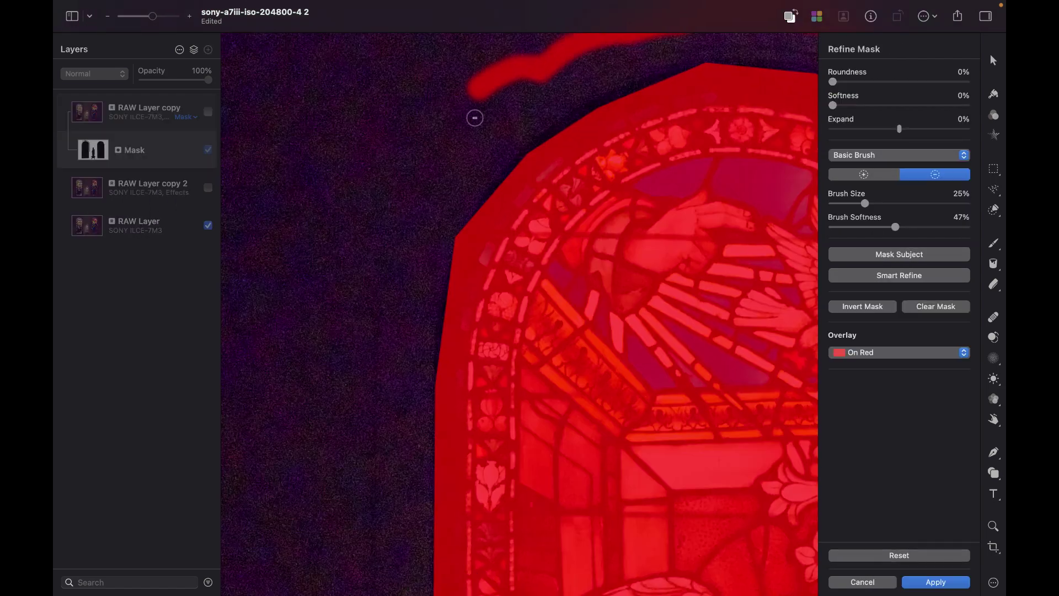
pyautogui.moveTo(473, 113)
pyautogui.mouseDown()
pyautogui.moveTo(440, 110)
pyautogui.moveTo(378, 230)
pyautogui.mouseUp()
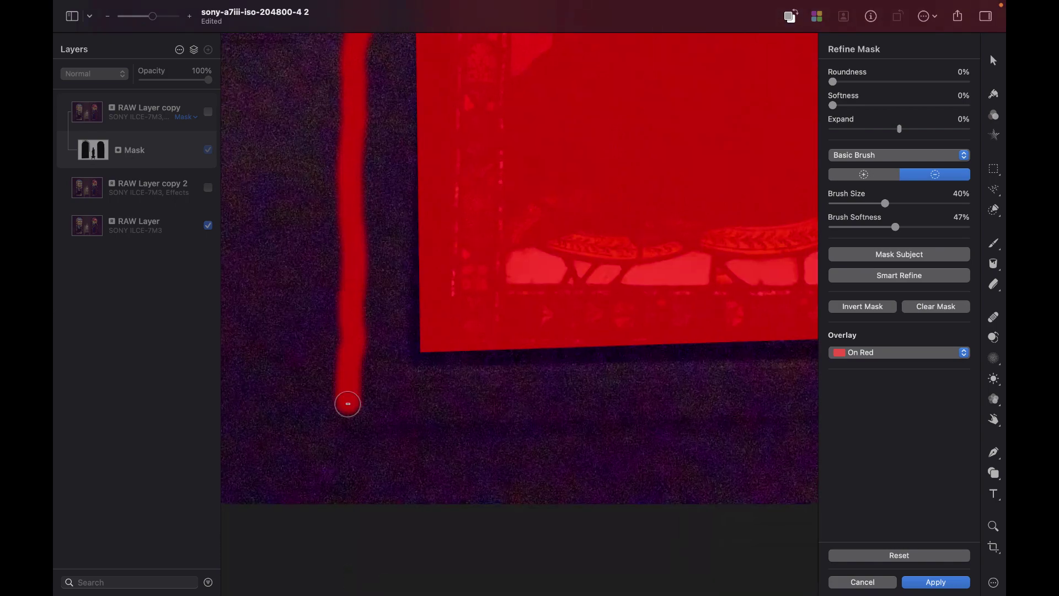
pyautogui.moveTo(345, 402); pyautogui.dragTo(345, 426)
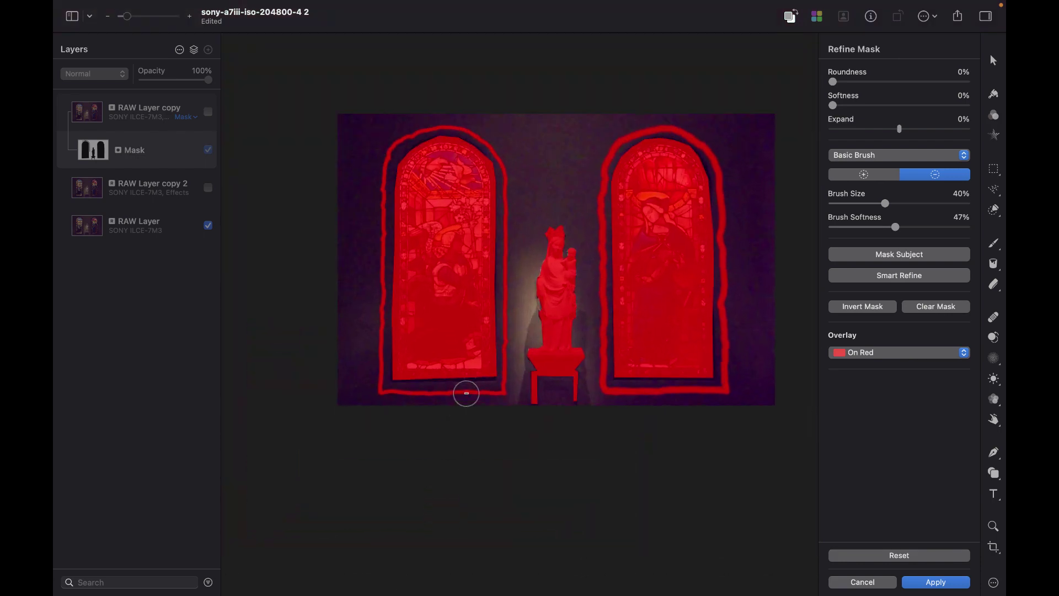
pyautogui.press('super+plus')
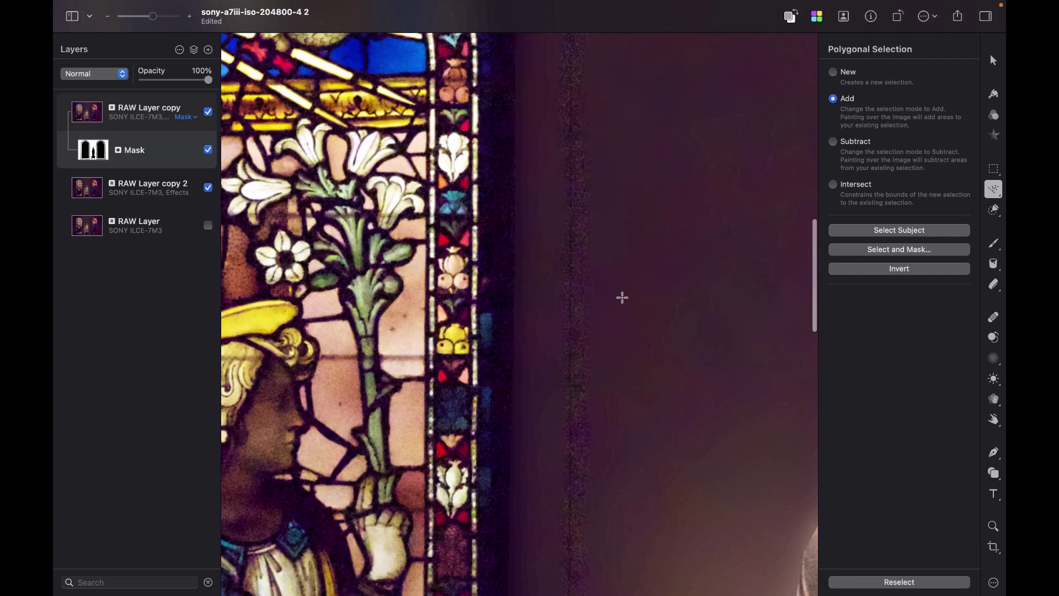
# Zoom and pan around the masked image to inspect the smoothed background around the statue
pyautogui.scroll(-5, 622, 295)
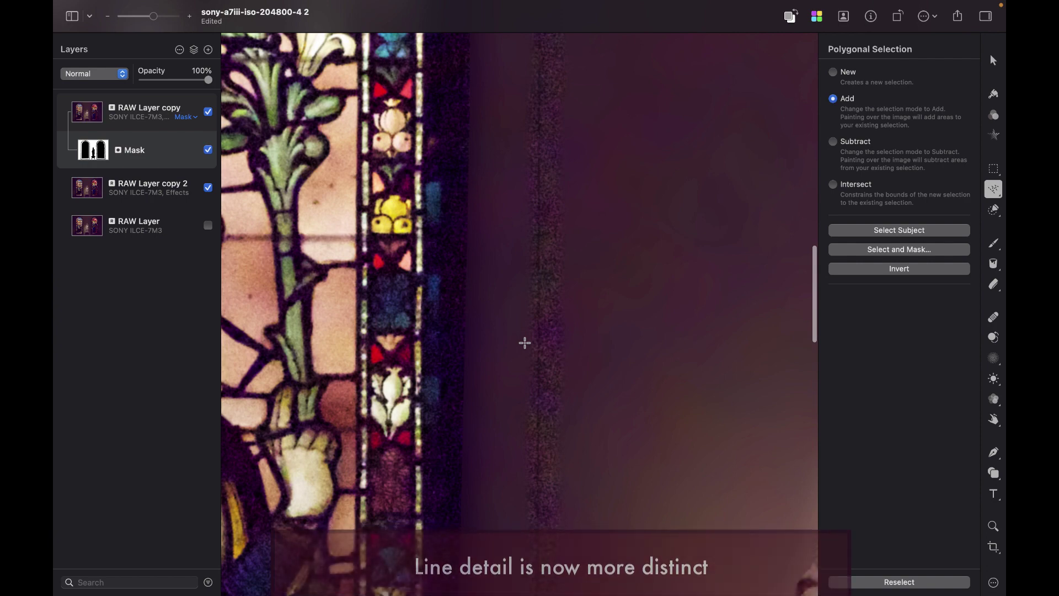
pyautogui.scroll(-5, 524, 343)
pyautogui.scroll(5, 643, 361)
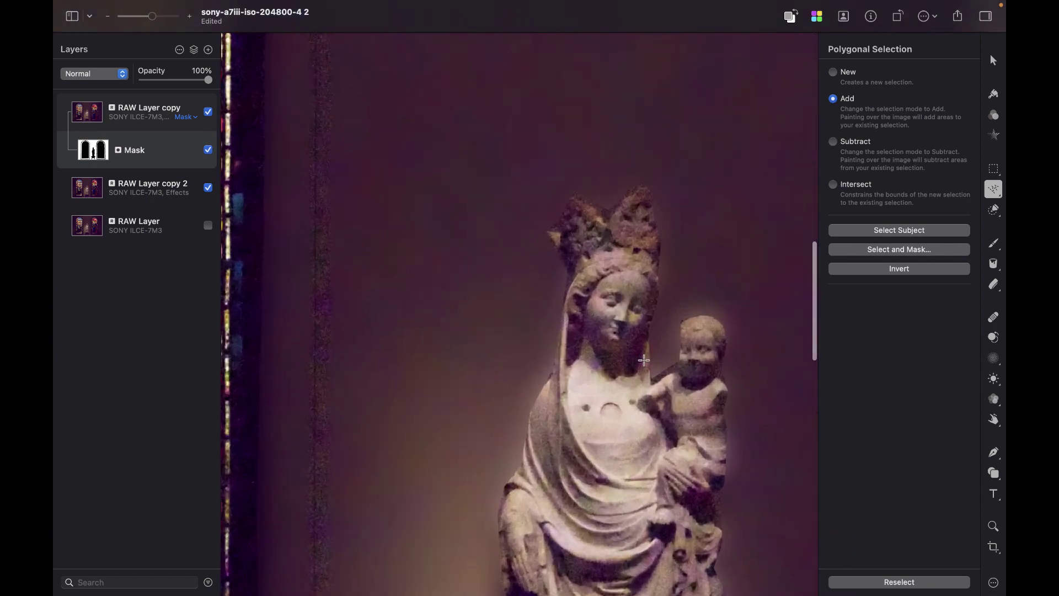
pyautogui.scroll(-5, 643, 360)
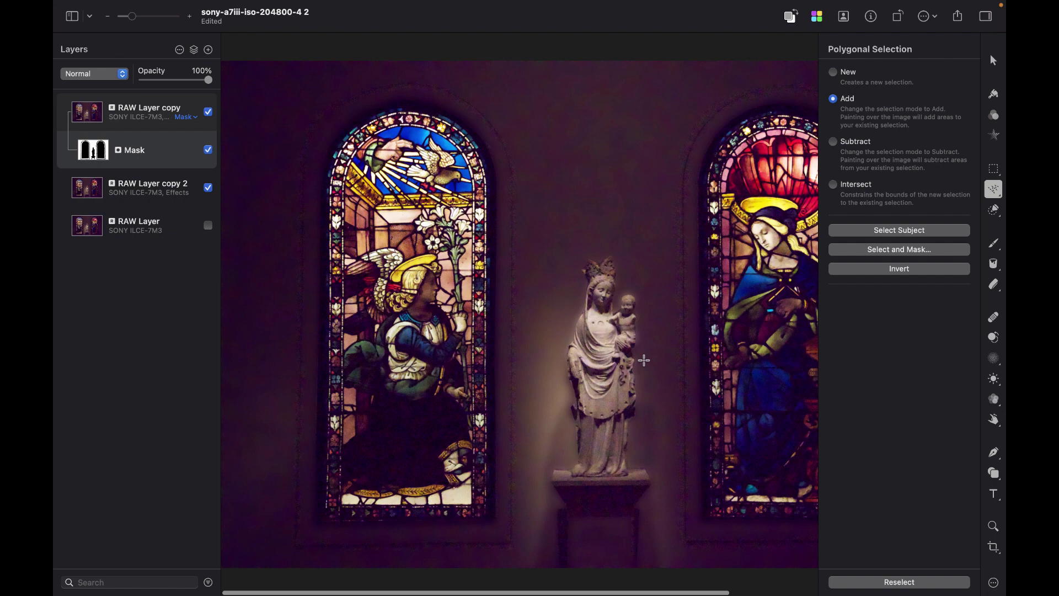
pyautogui.hscroll(3, 644, 360)
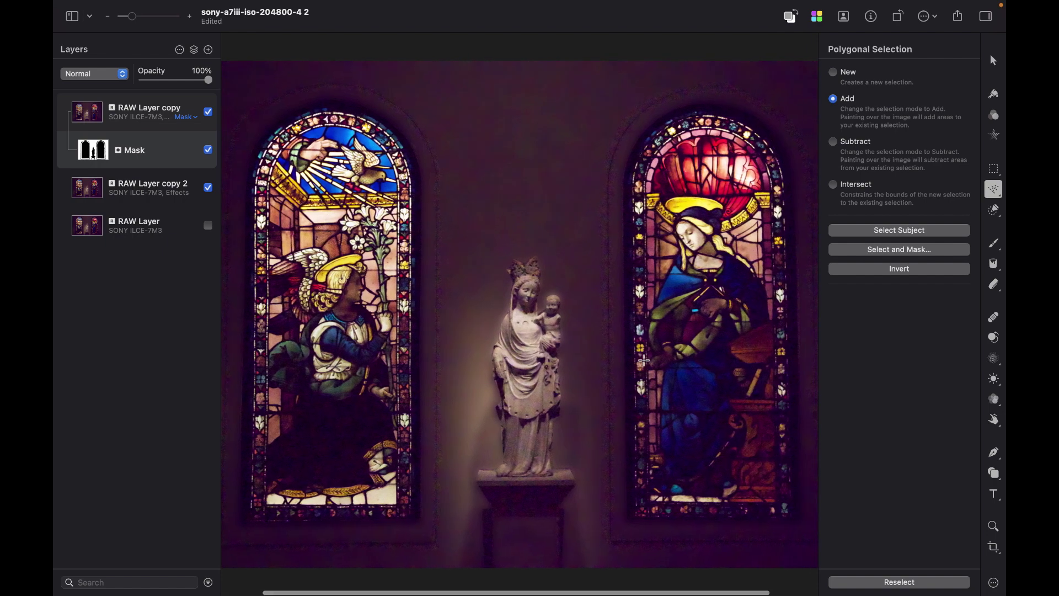
pyautogui.scroll(4, 643, 360)
# Toggle RAW Layer copy's visibility twice to compare before and after, leaving it visible
pyautogui.click(208, 112)
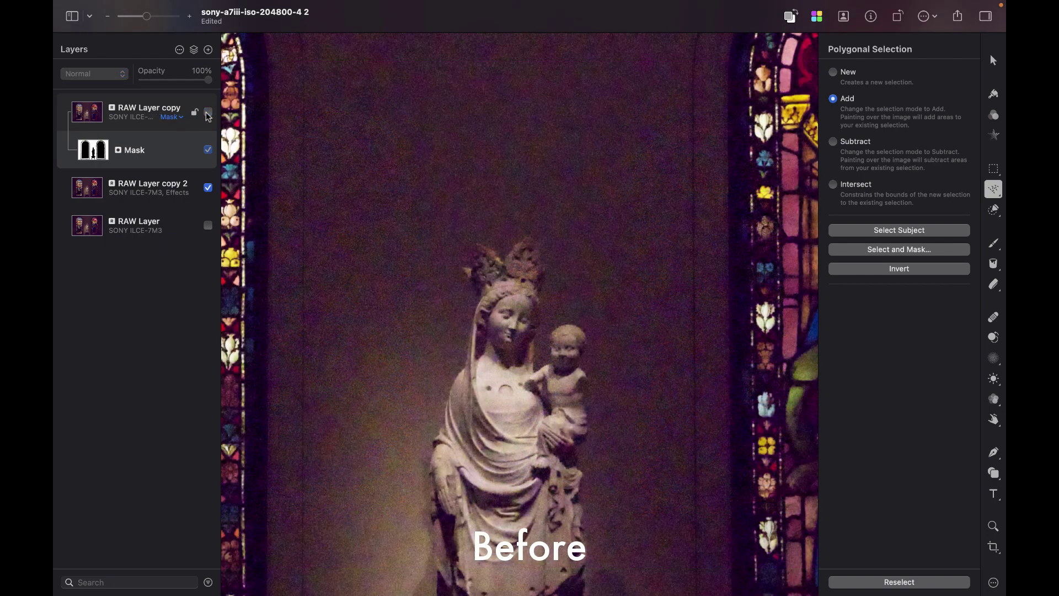
pyautogui.click(208, 113)
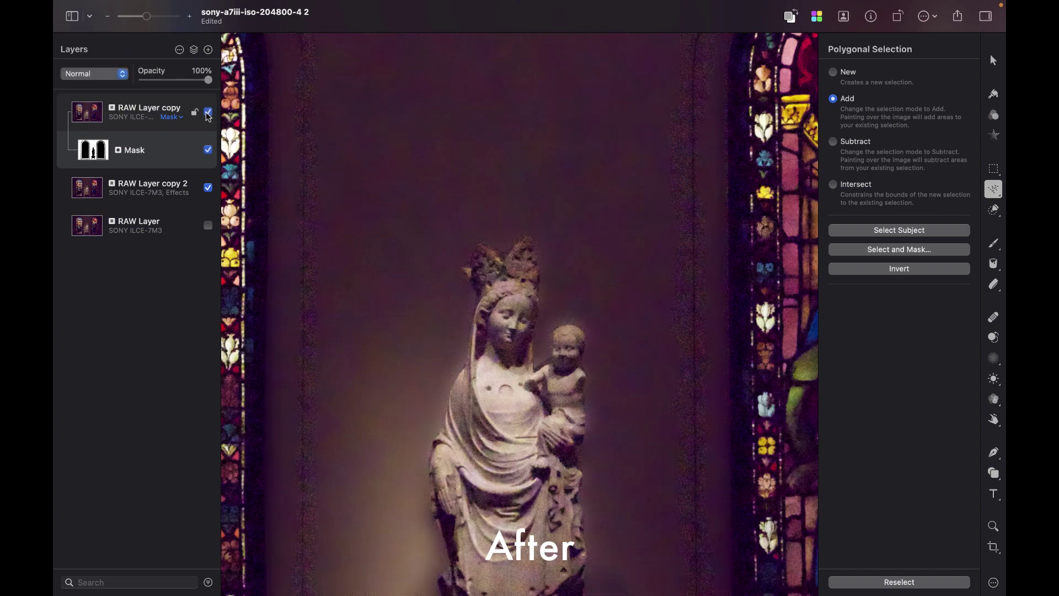
pyautogui.click(207, 114)
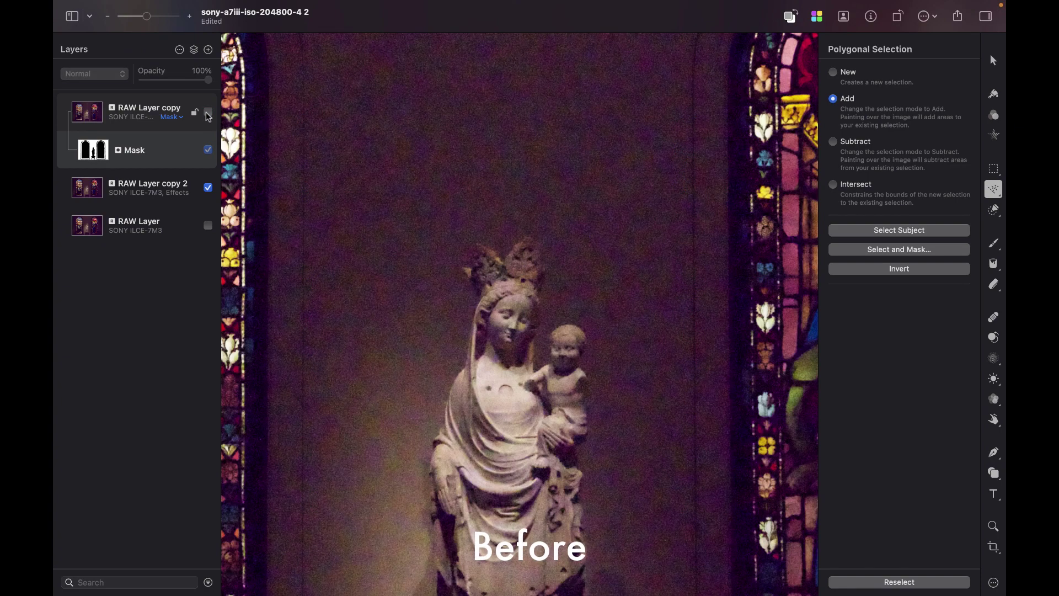
pyautogui.click(208, 114)
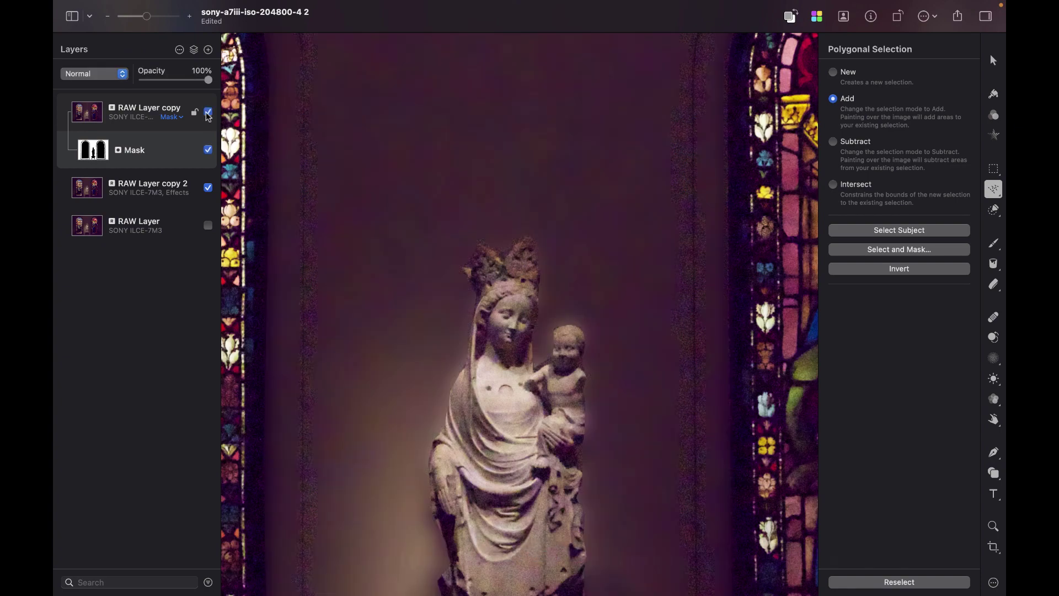